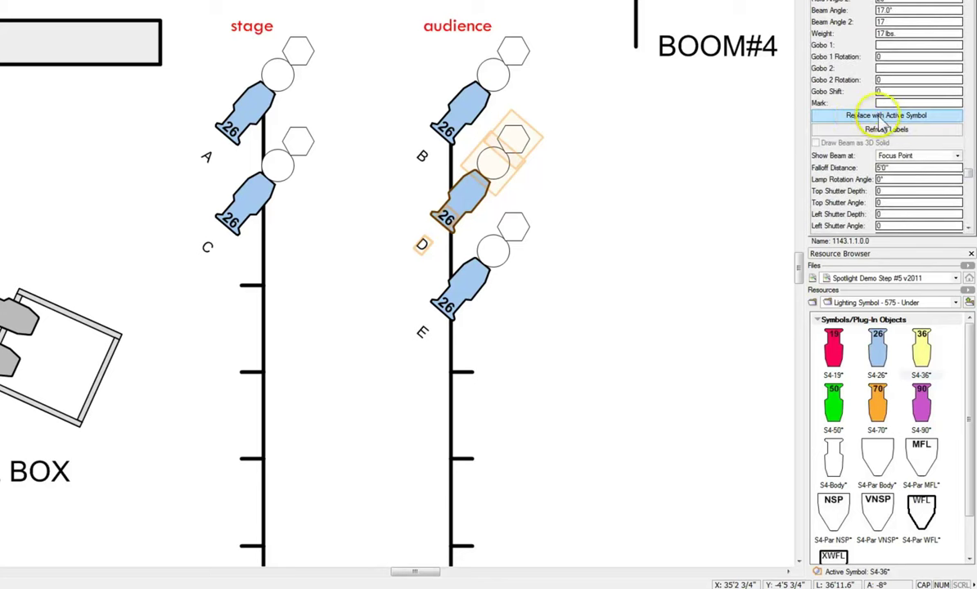
Swap boom light D to an S4-36 and light E to an S4-50 with Replace with Active Symbol
left_click(870, 116)
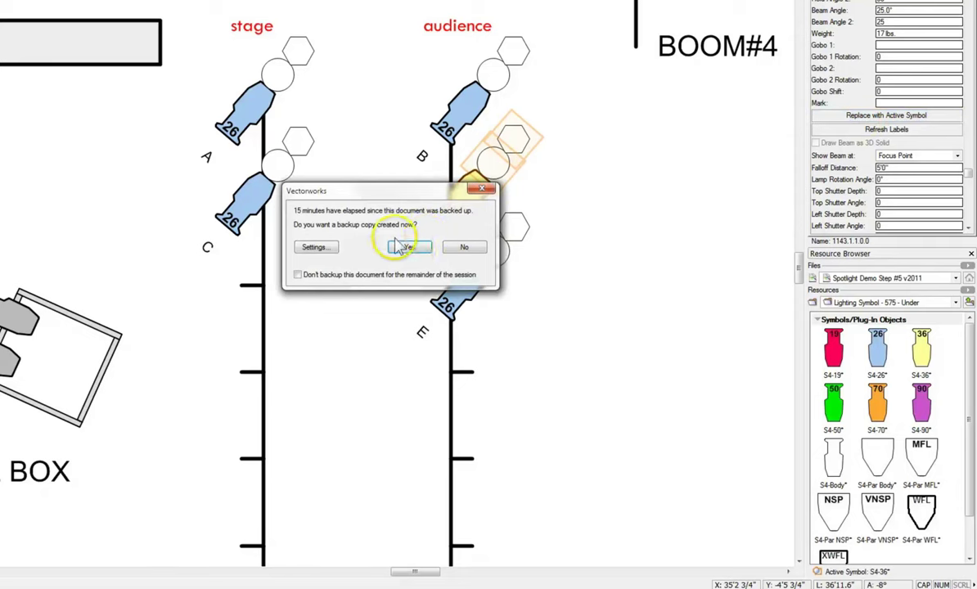
left_click(411, 249)
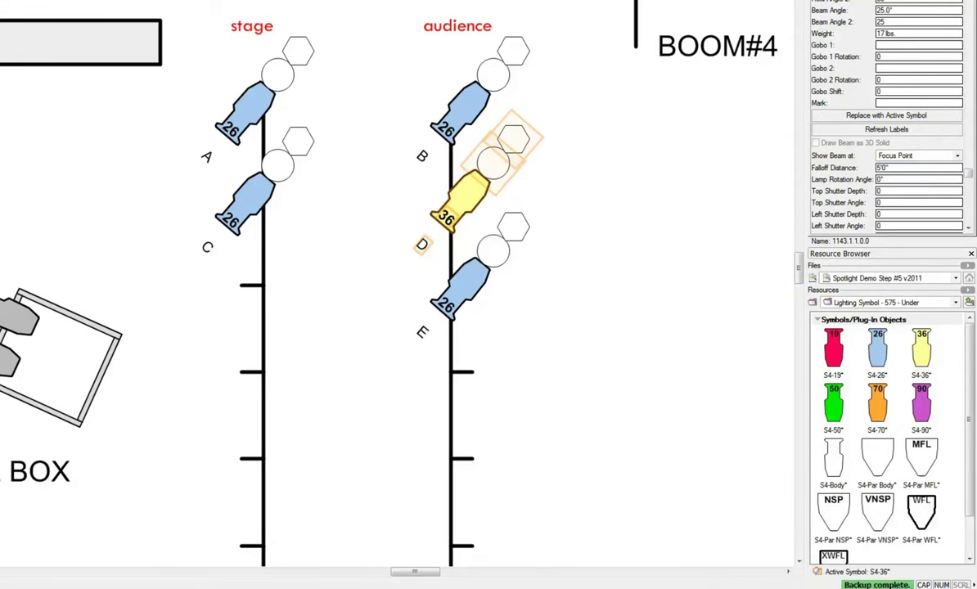
left_click(467, 306)
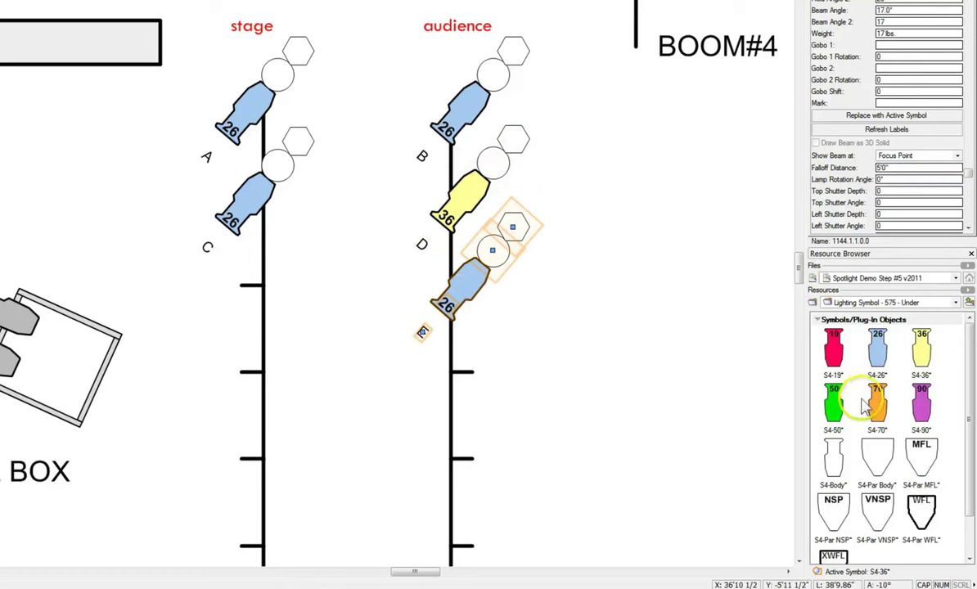
left_click(836, 405)
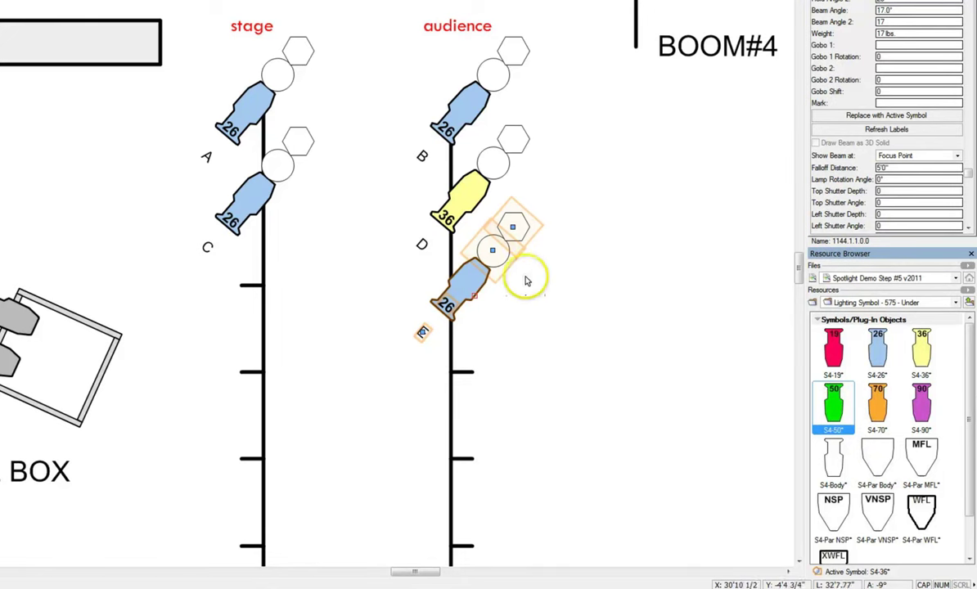
left_click(900, 116)
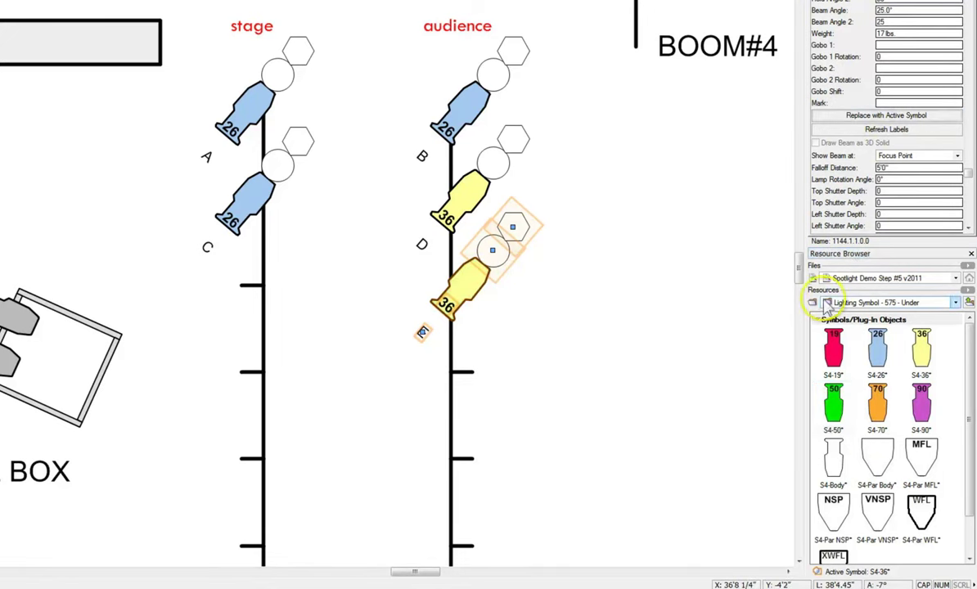
right_click(835, 400)
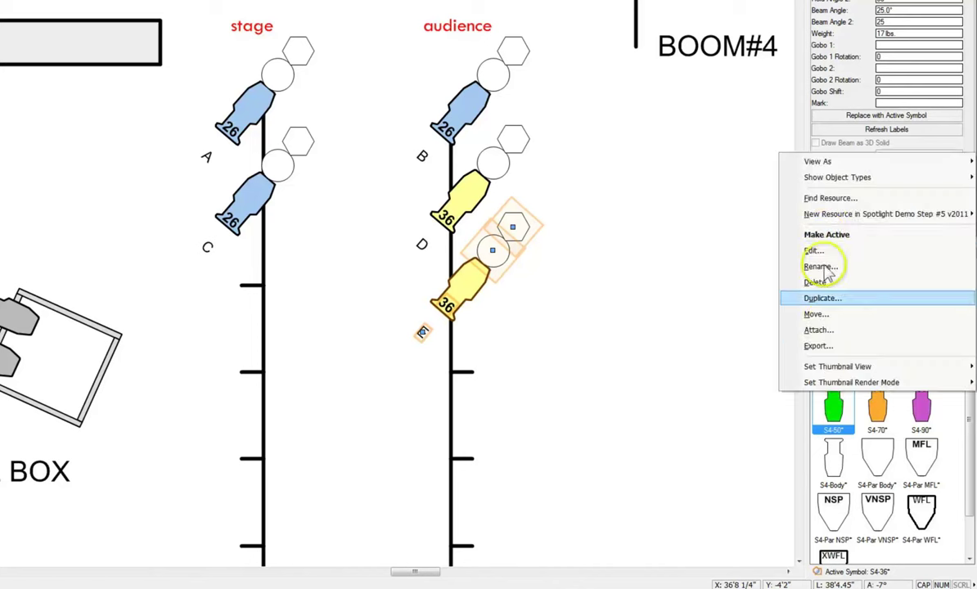
left_click(825, 235)
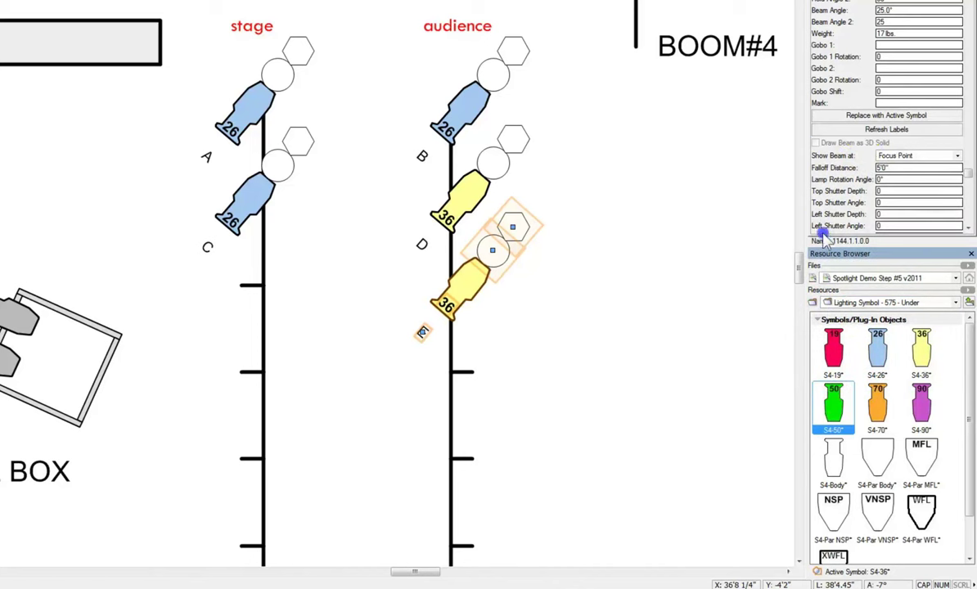
left_click(859, 116)
left_click(715, 185)
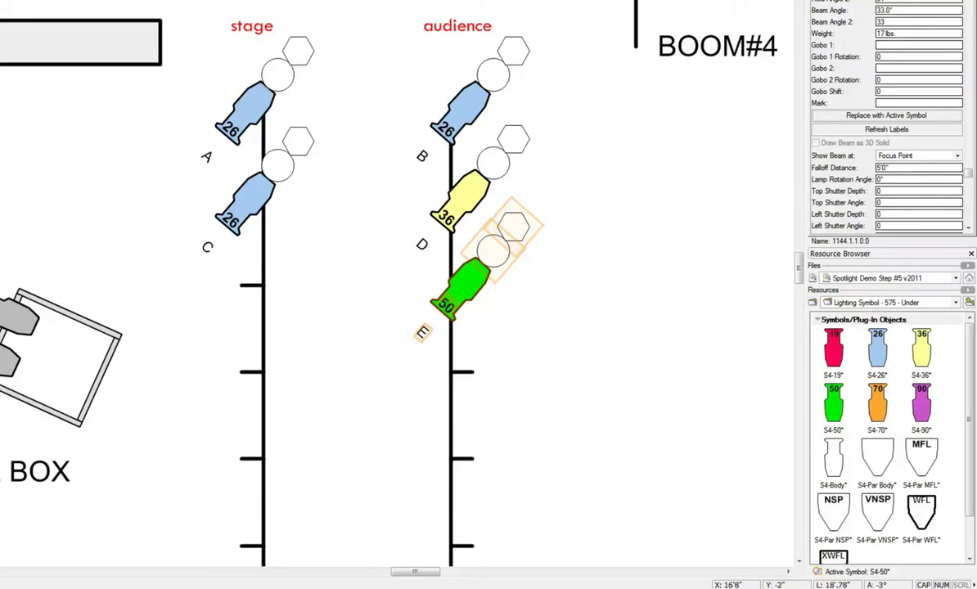
Give boom lights A, B, C, D and E the colour label R57
left_click(246, 104)
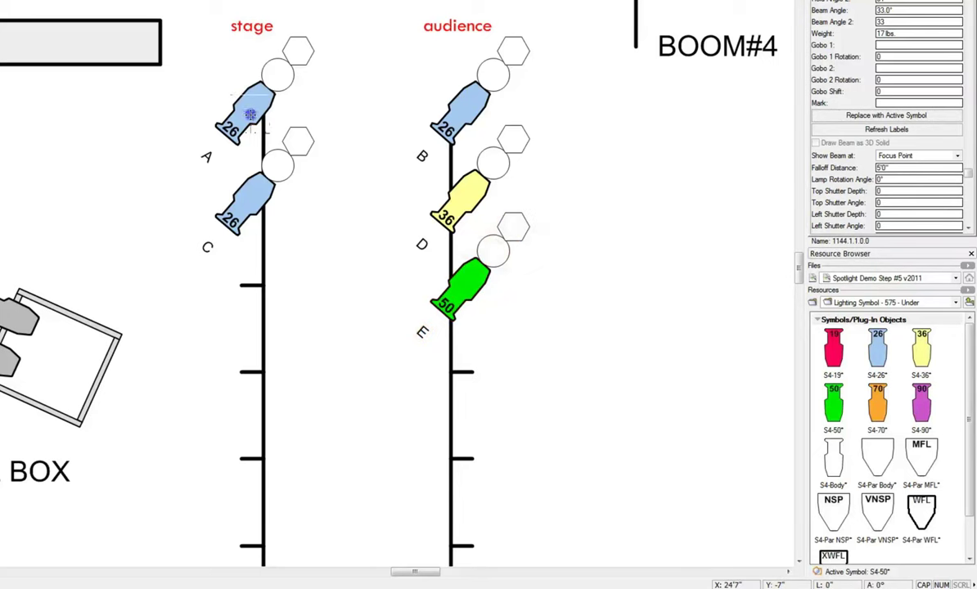
left_click(253, 194, "shift")
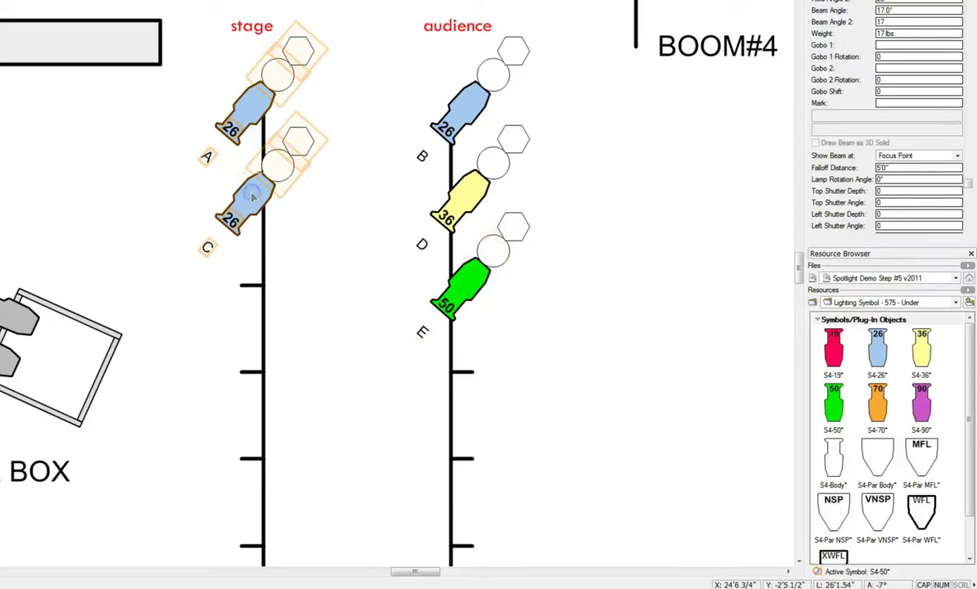
left_click(465, 107, "shift")
left_click(456, 195, "shift")
left_click(462, 271, "shift")
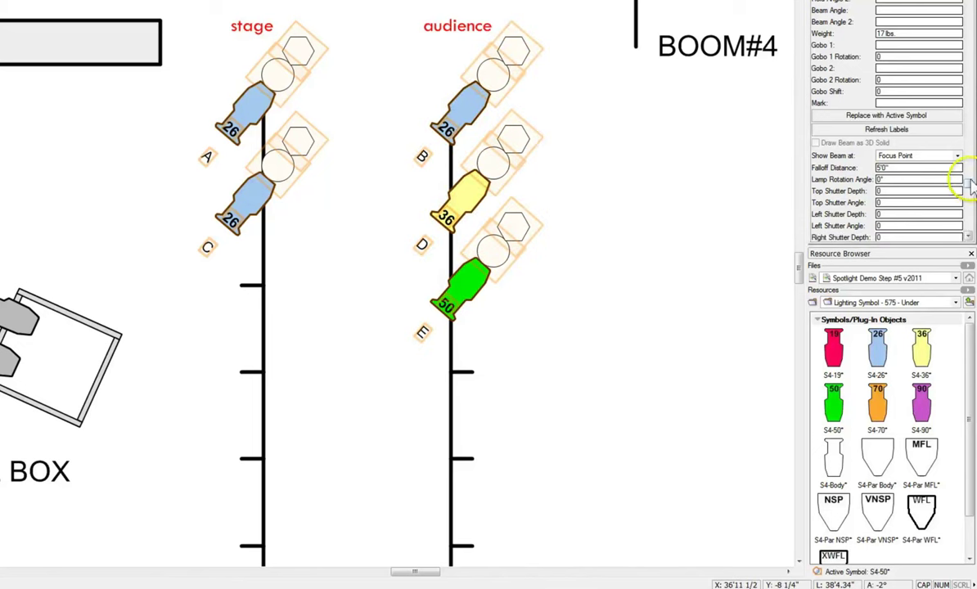
left_click_drag(970, 187, 969, 56)
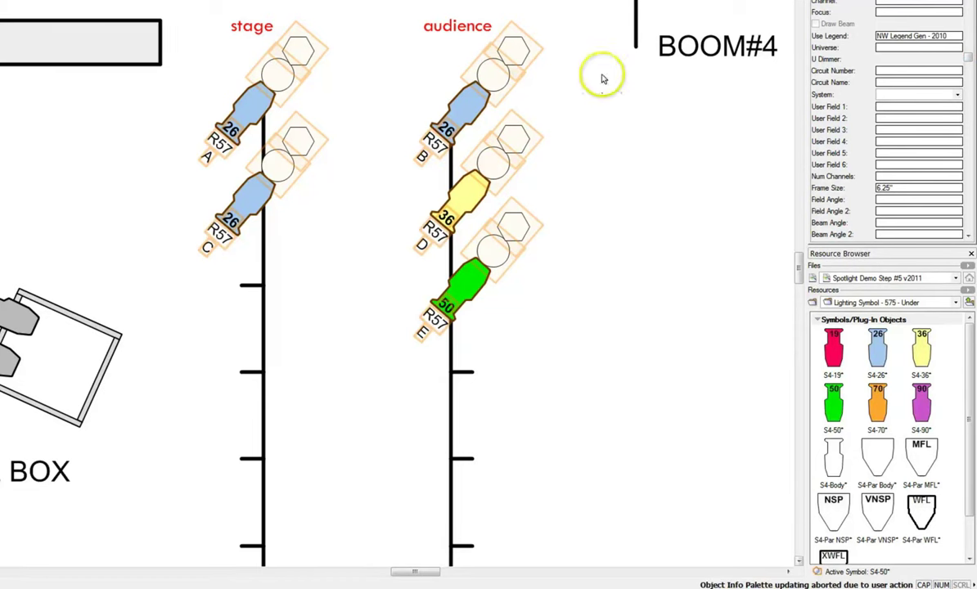
scroll(702, 314, "down", 5)
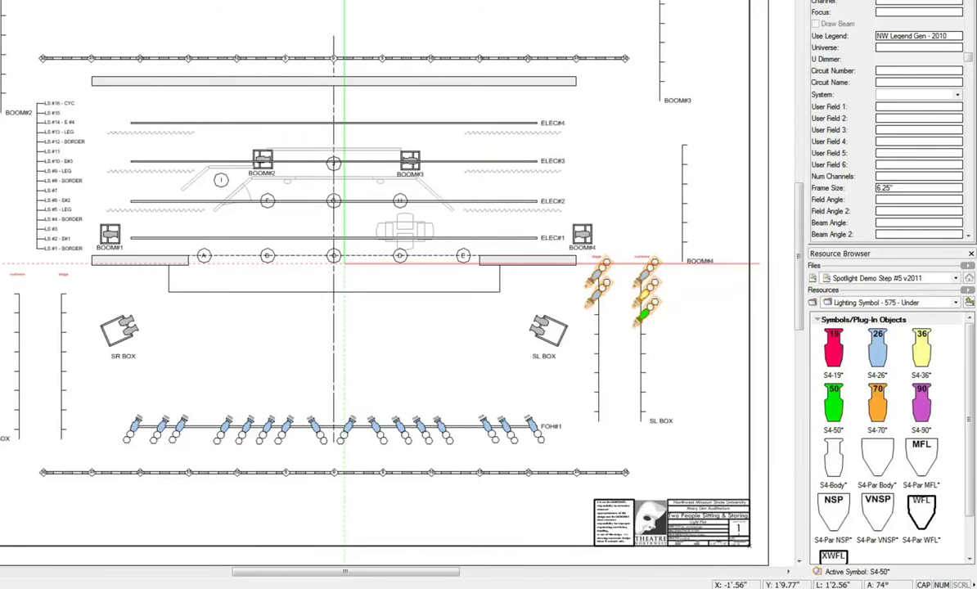
Mirror-duplicate the five SL boom lights across the centre line, then zoom in on Boom#1
left_click(212, 341)
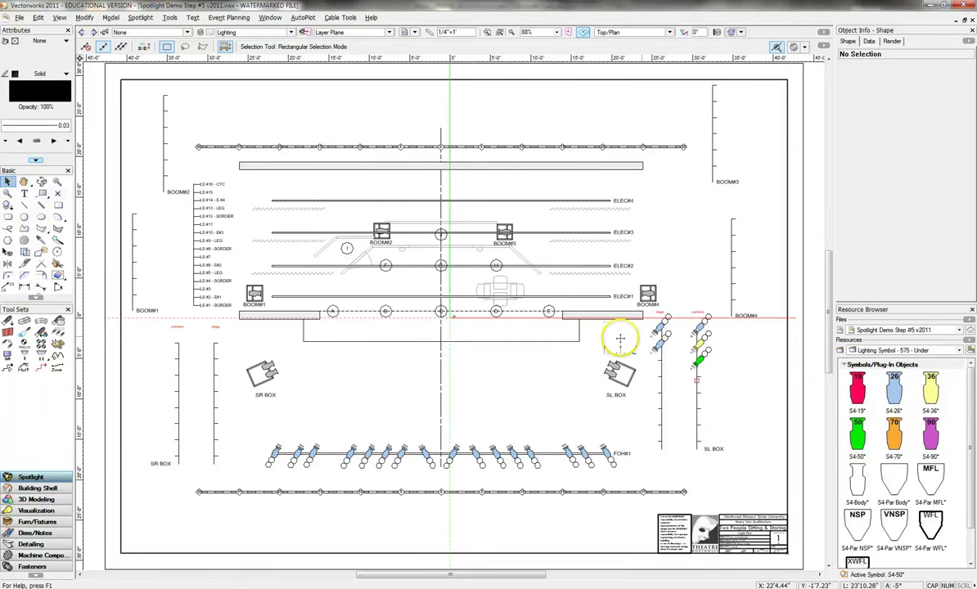
left_click(659, 337)
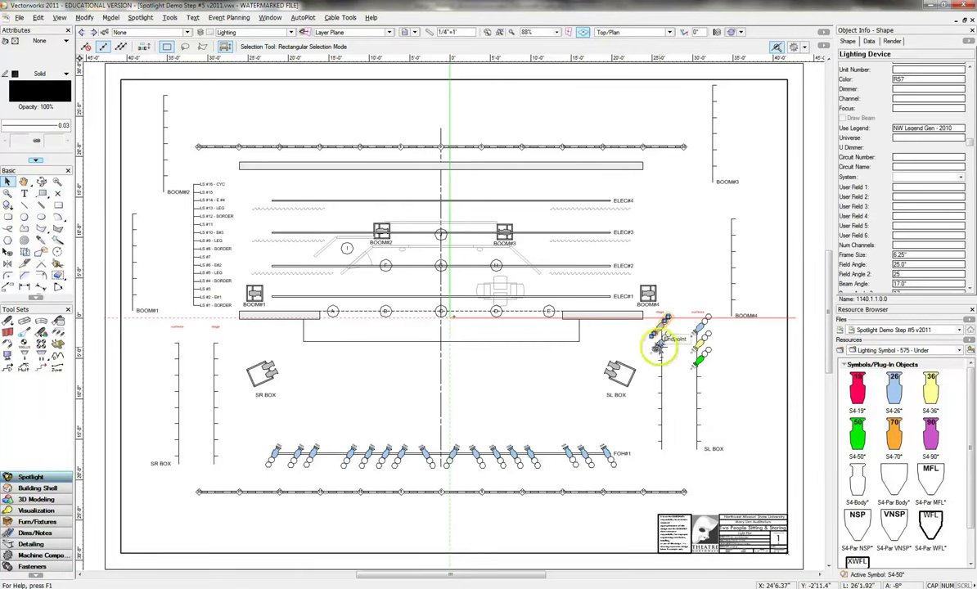
left_click(702, 326)
left_click(704, 330, "shift")
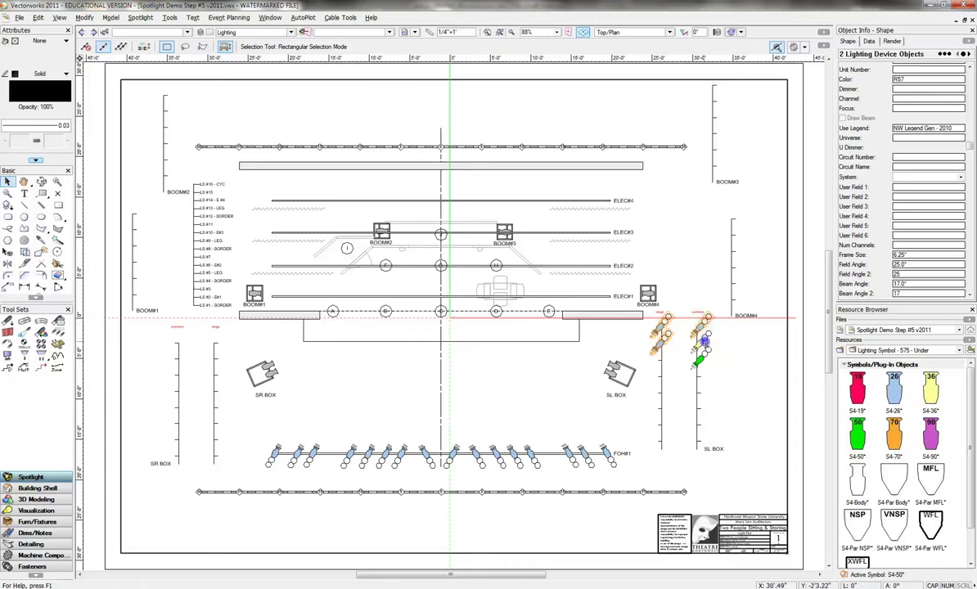
left_click(717, 374)
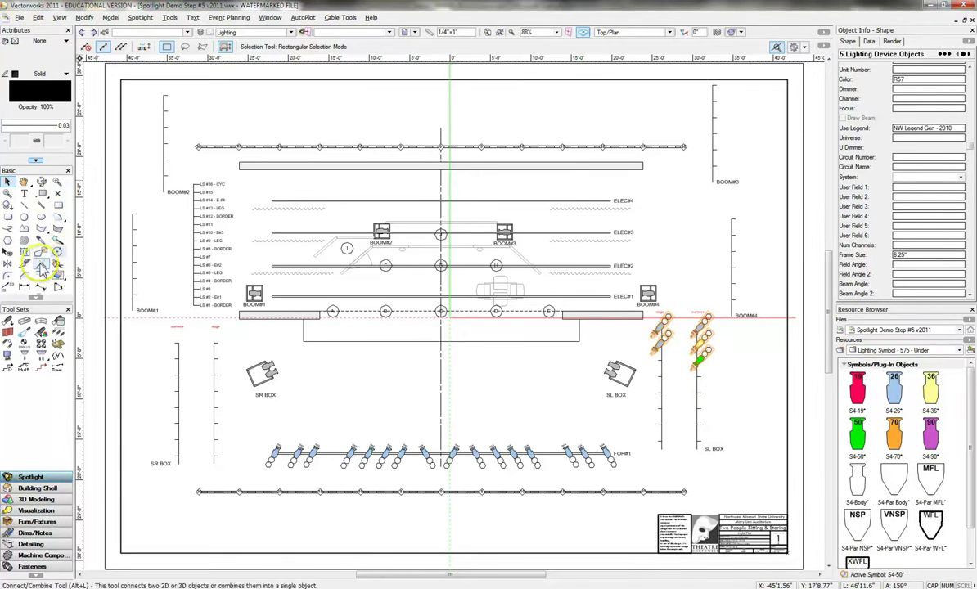
left_click(7, 264)
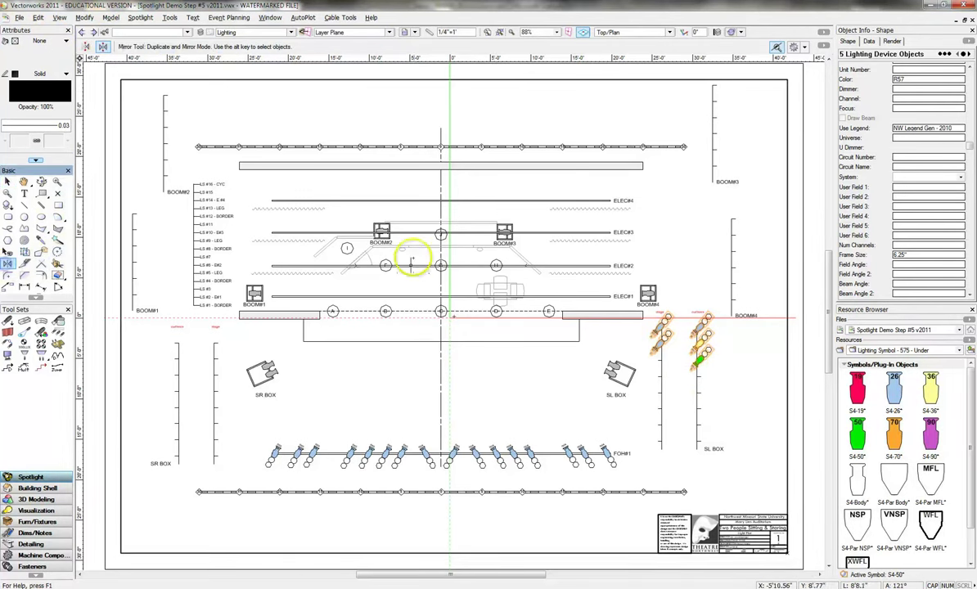
left_click(440, 207)
left_click(440, 367)
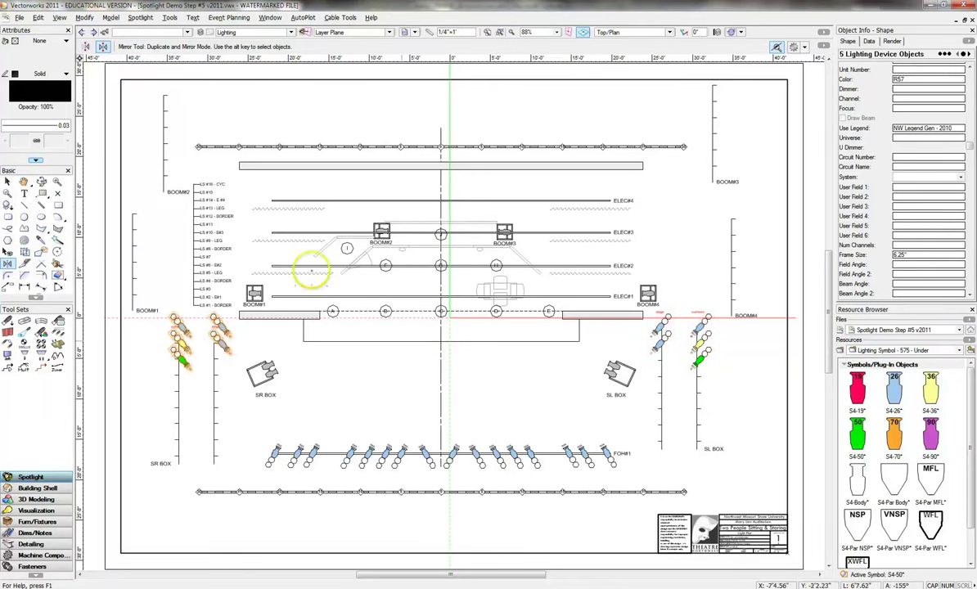
left_click(57, 182)
mouse_move(115, 262)
left_mouse_down()
mouse_move(184, 345)
mouse_move(270, 418)
left_mouse_up()
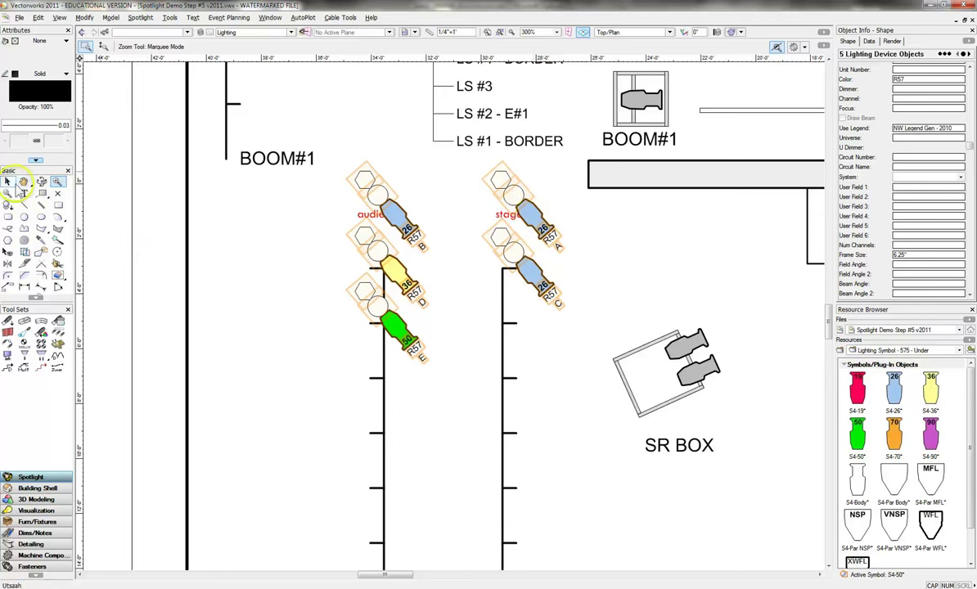
Select the mirrored Boom#1 lights, put the stage light back on its pipe, and confirm Position SR BOX
left_click(7, 181)
left_click_drag(296, 178, 515, 320)
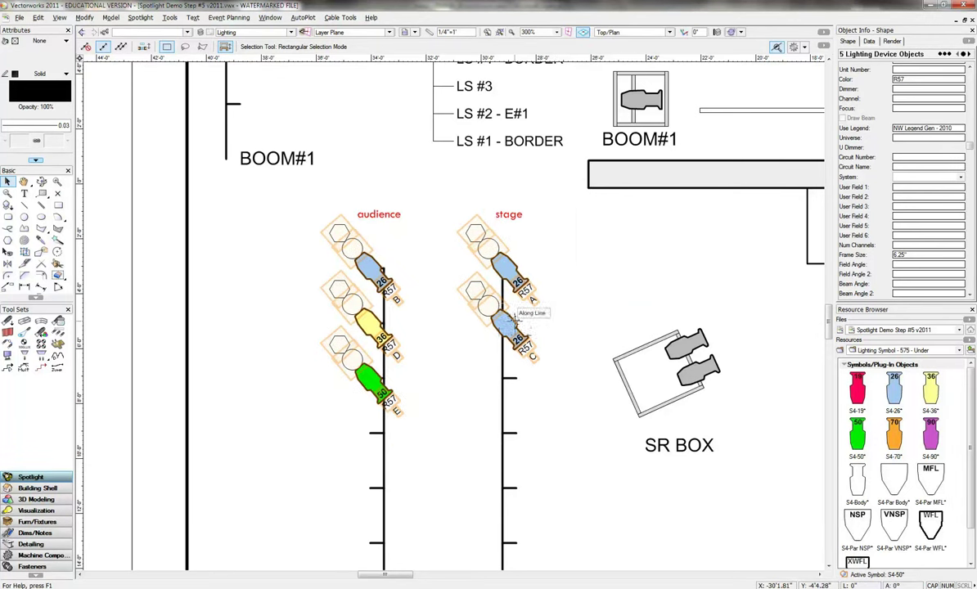
left_click(579, 304)
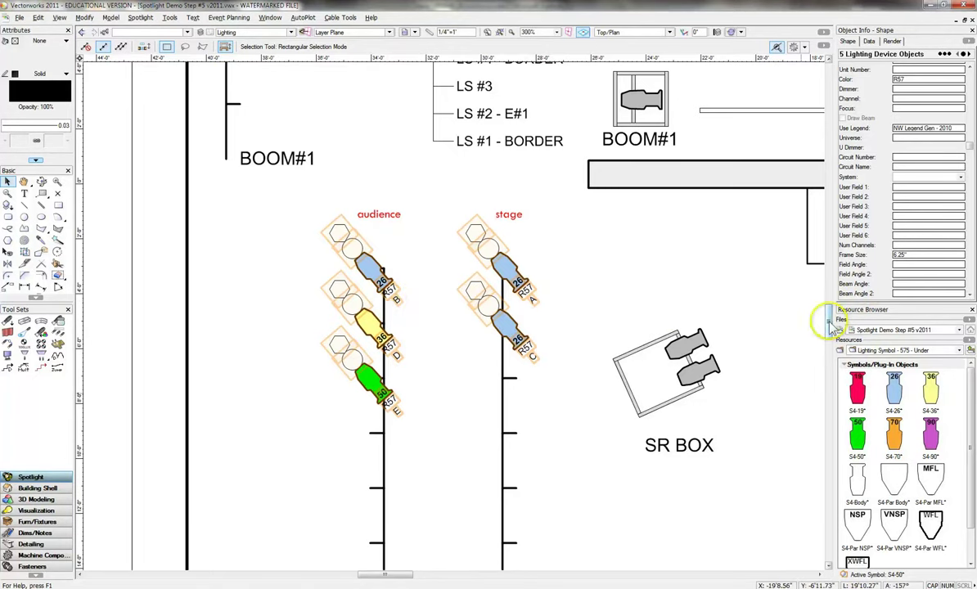
mouse_move(825, 328)
left_mouse_down()
mouse_move(824, 363)
mouse_move(825, 327)
left_mouse_up()
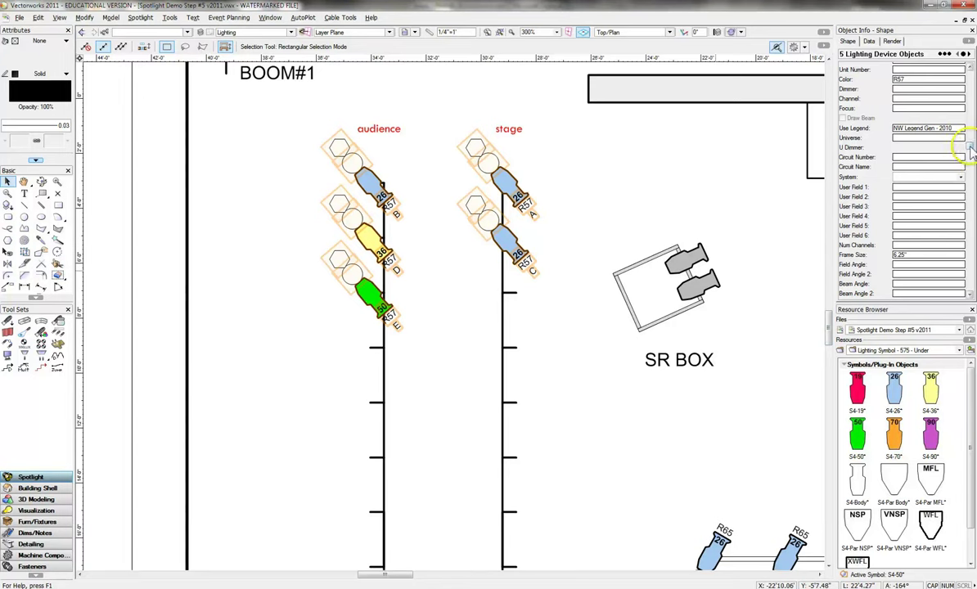
left_click_drag(971, 151, 971, 96)
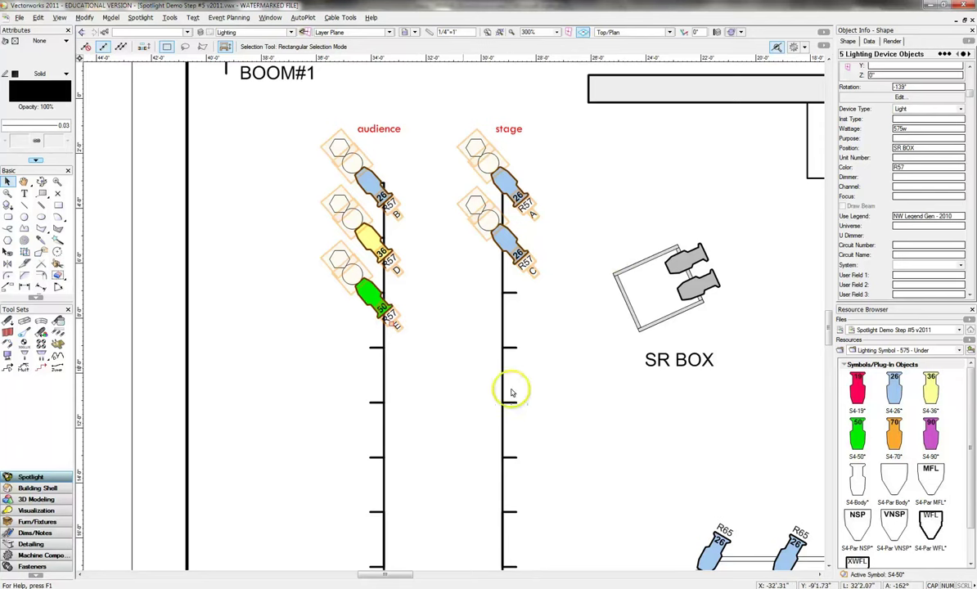
Set the green light's purpose to E and move it up to the yellow light's spot
left_click(218, 261)
left_click(382, 330)
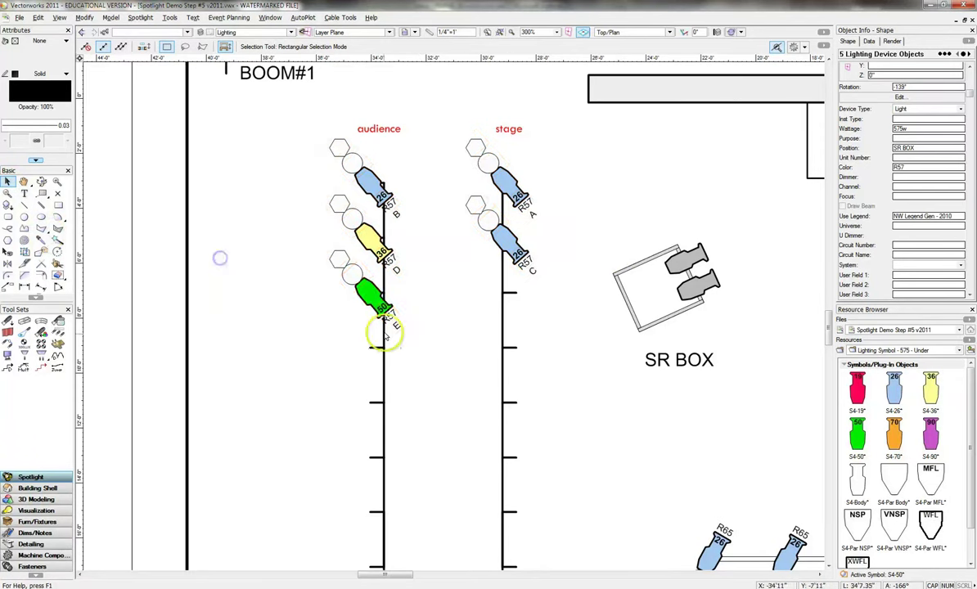
left_click(898, 139)
type("E")
key("Return")
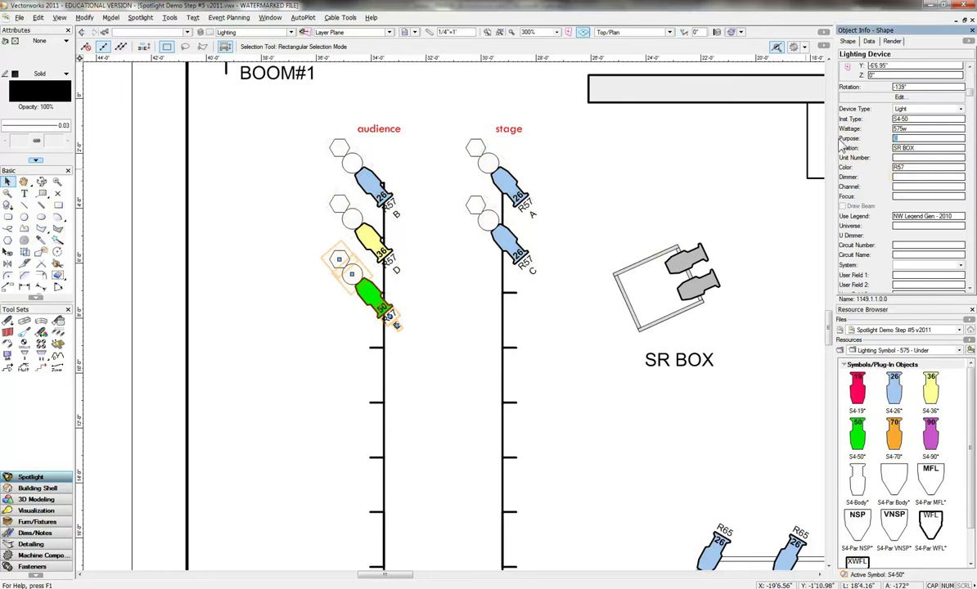
left_click_drag(375, 300, 374, 244)
left_click(374, 244)
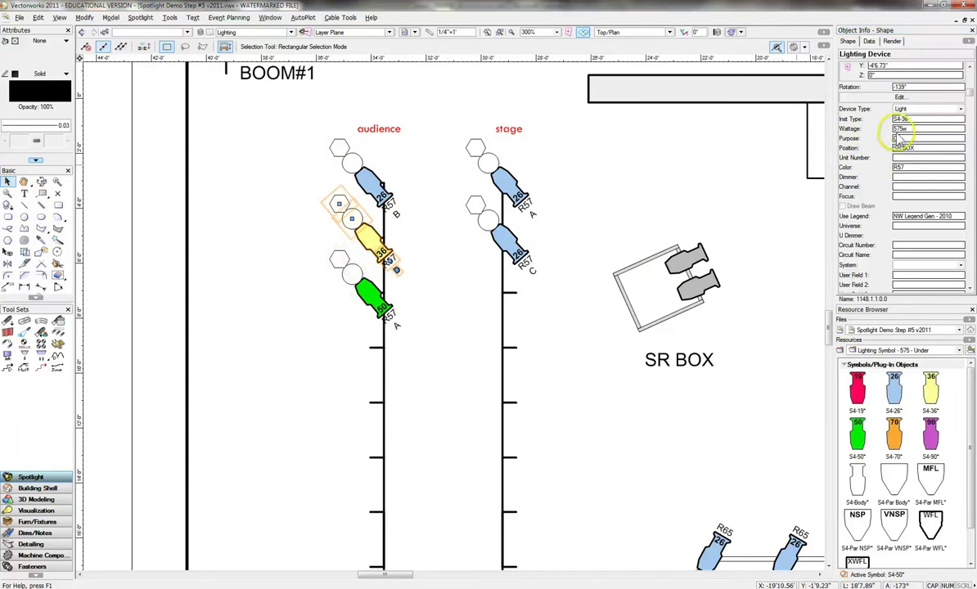
left_click(870, 138)
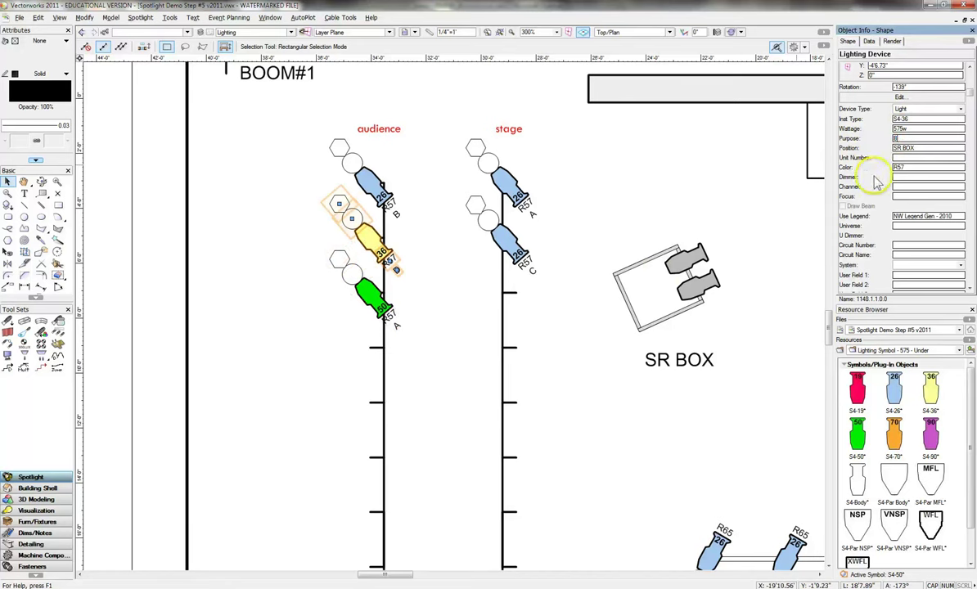
left_click(515, 263)
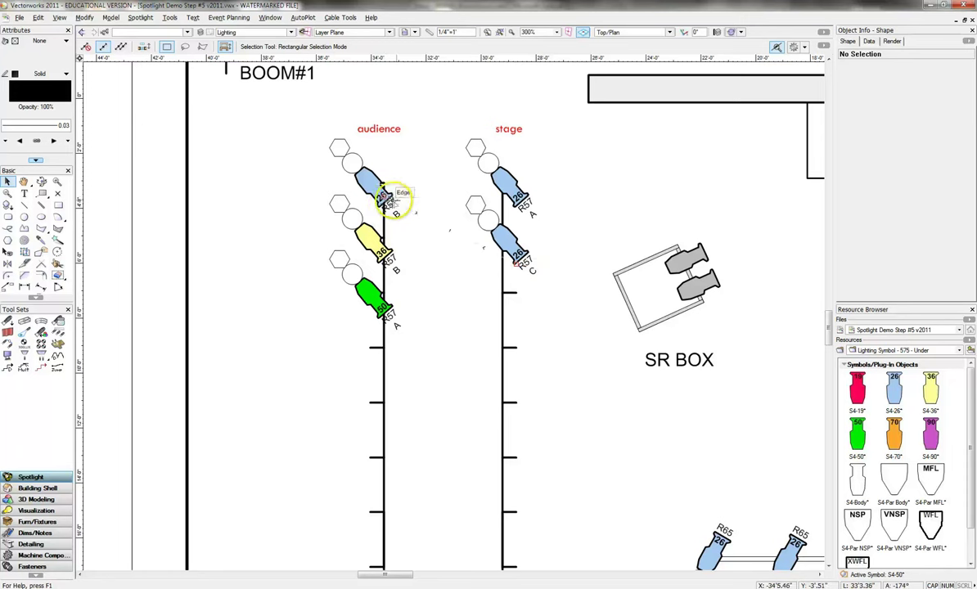
Set the top audience light's purpose to D and the top stage light's to E
left_click(385, 199)
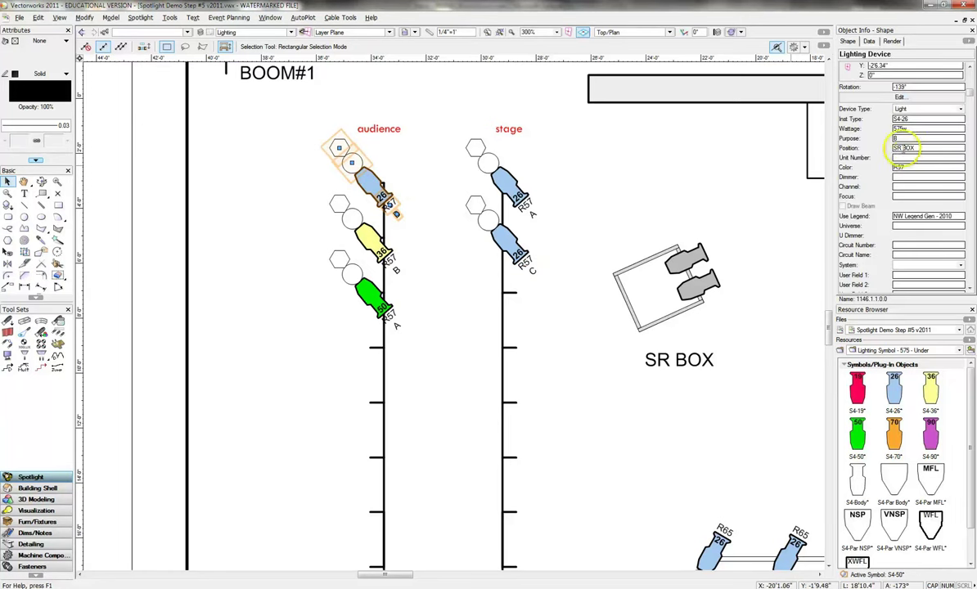
double_click(900, 139)
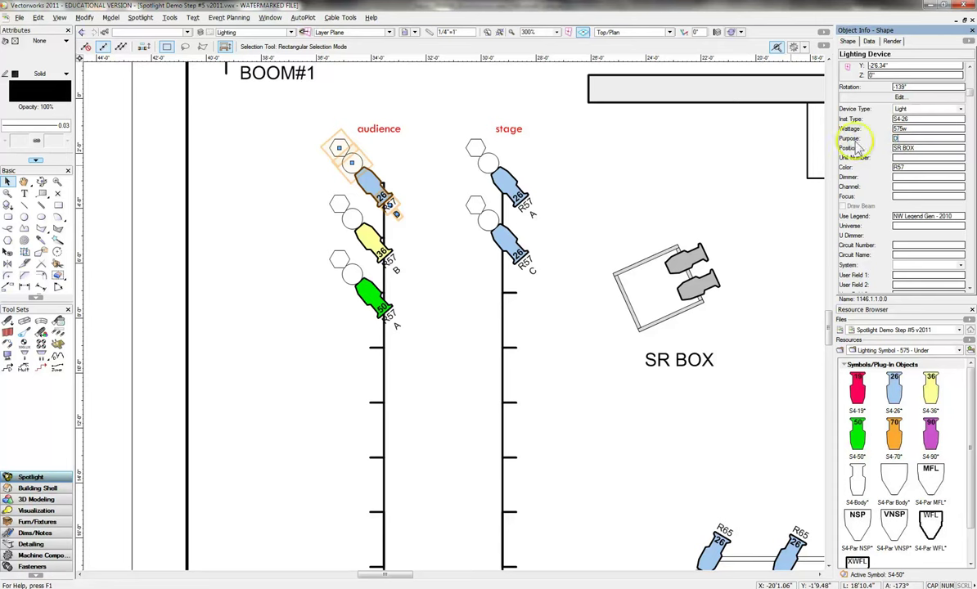
left_click(522, 194)
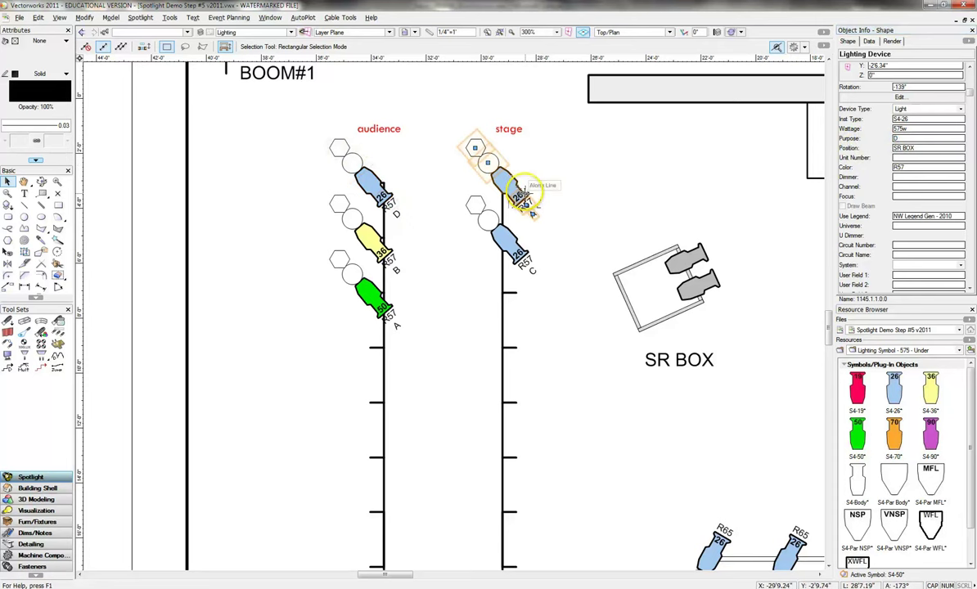
double_click(862, 139)
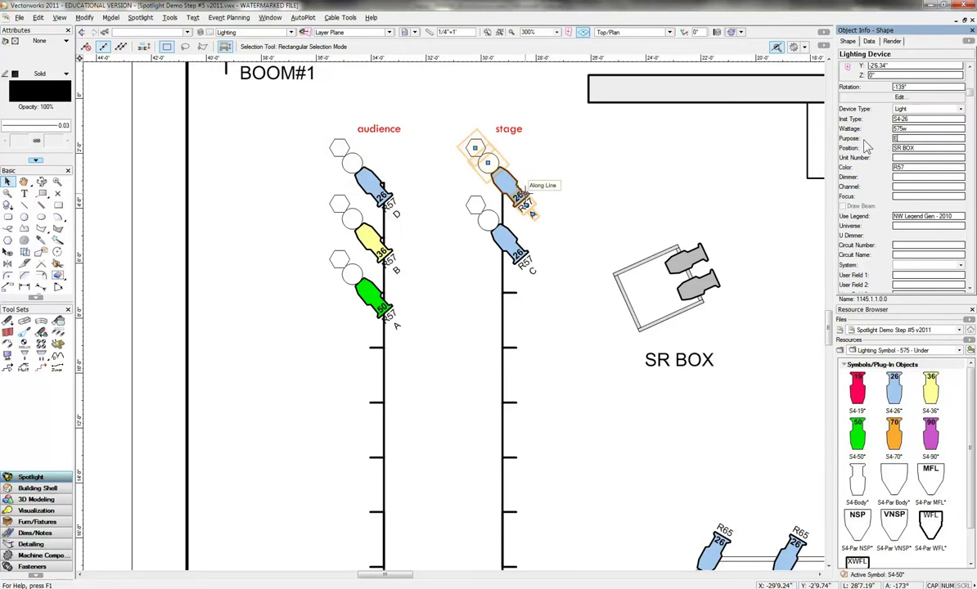
left_click(519, 232)
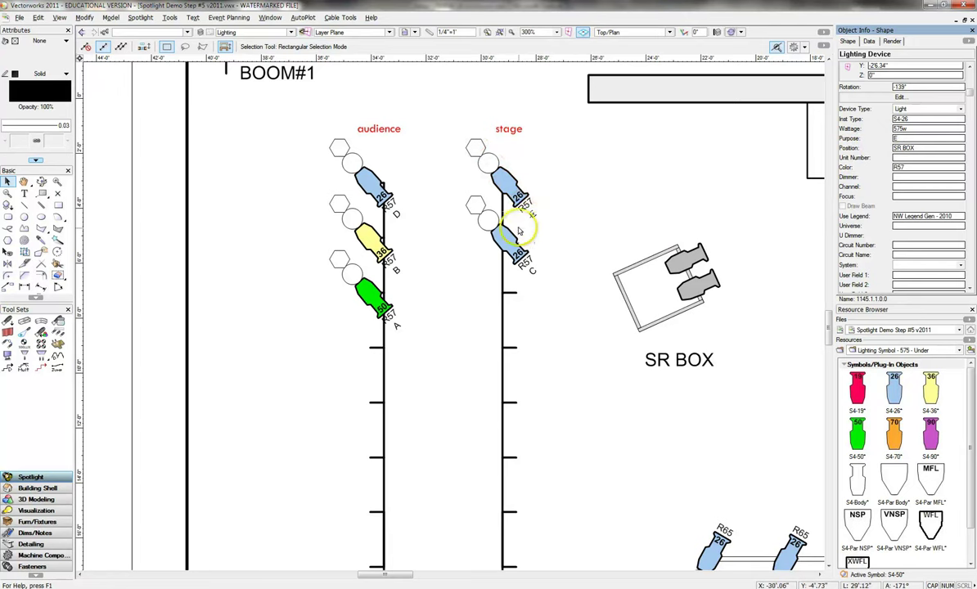
left_click_drag(459, 309, 573, 355)
Select all five Boom#1 lights D, B, A, E and C to review them, then deselect
left_click(374, 200)
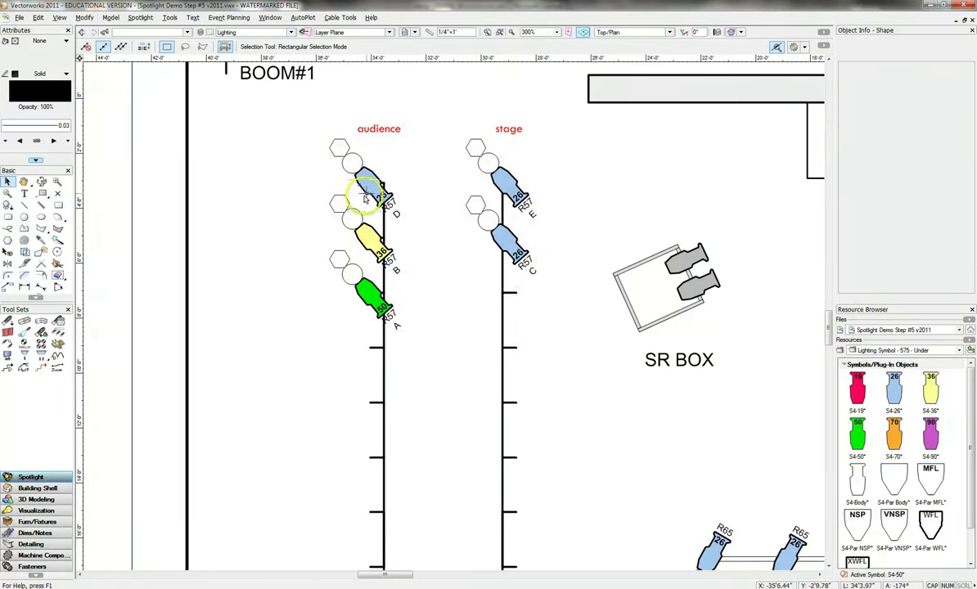
left_click(338, 152)
left_click(358, 226, "shift")
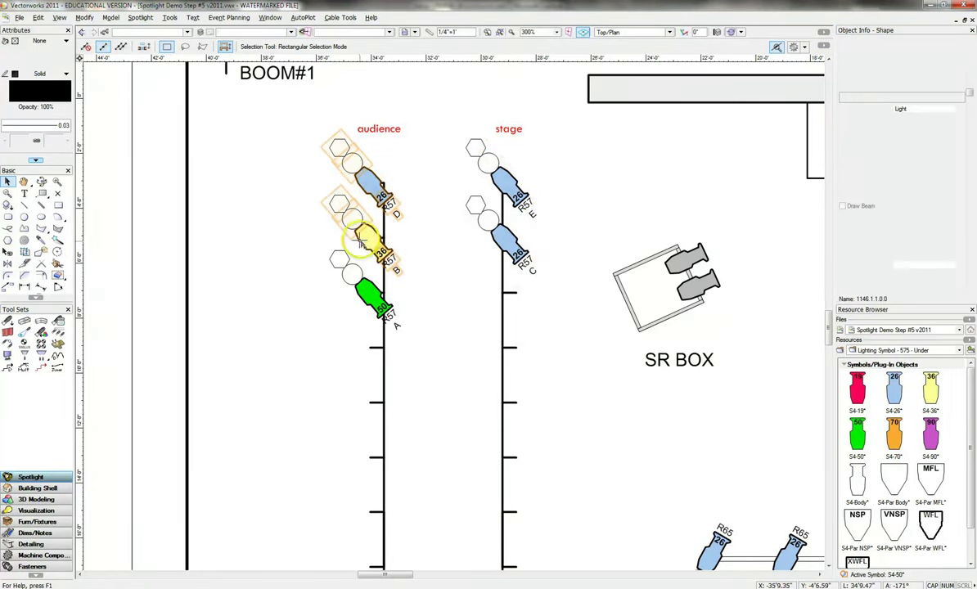
left_click(388, 311, "shift")
left_click(497, 187, "shift")
left_click(463, 217, "shift")
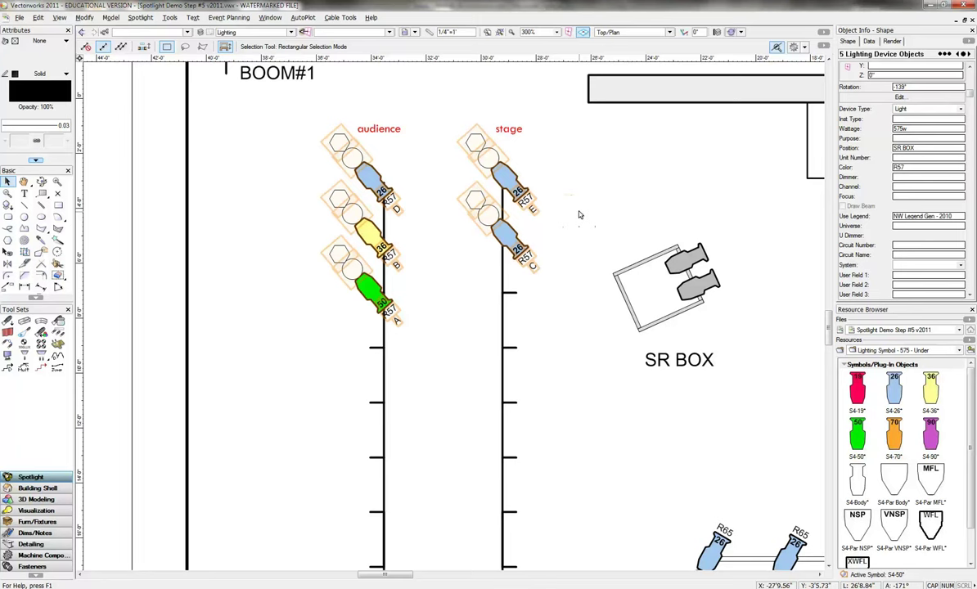
left_click(602, 135)
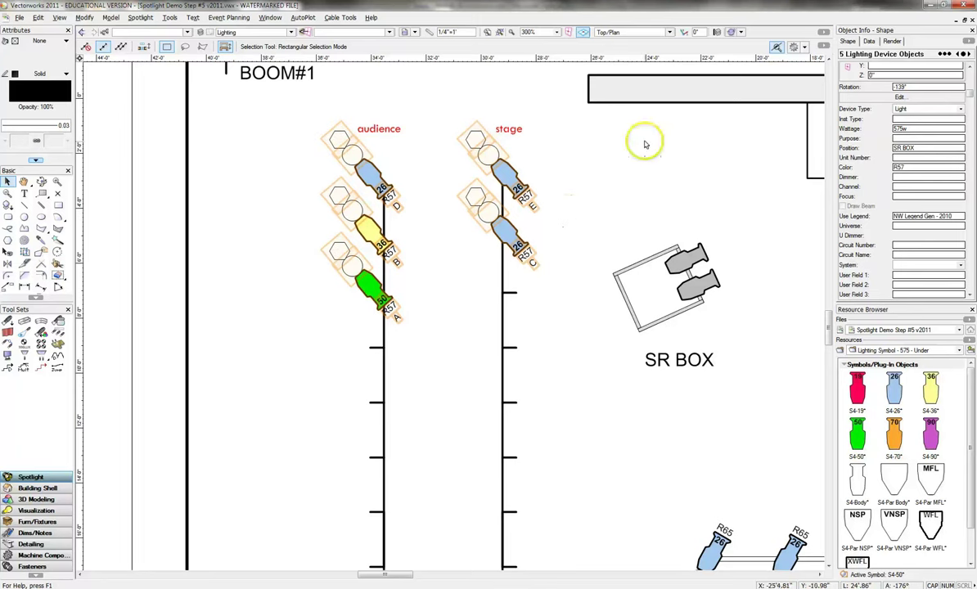
left_click(544, 128)
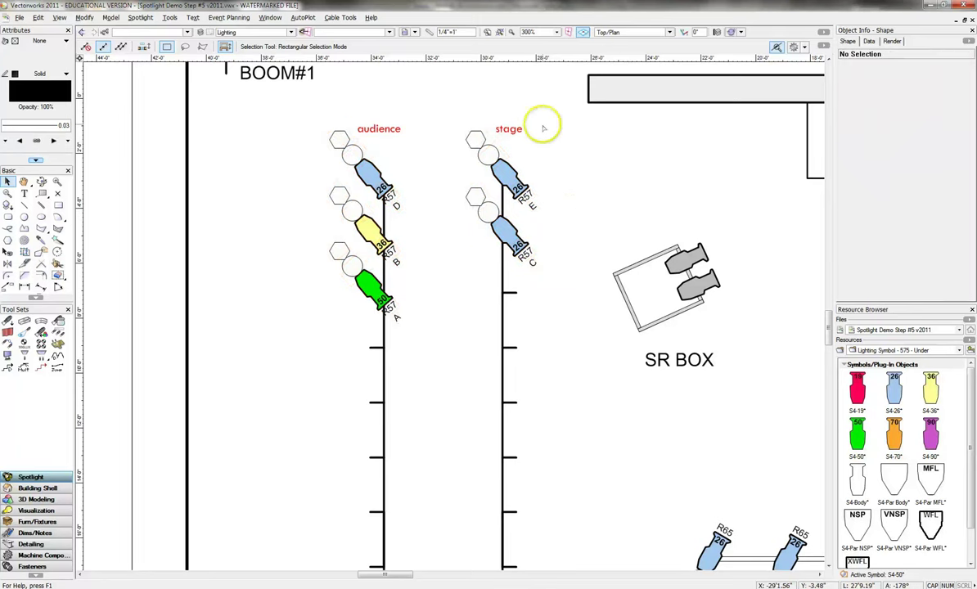
Fit the whole light plot page in view, showing all four booms and the electrics
left_click(487, 32)
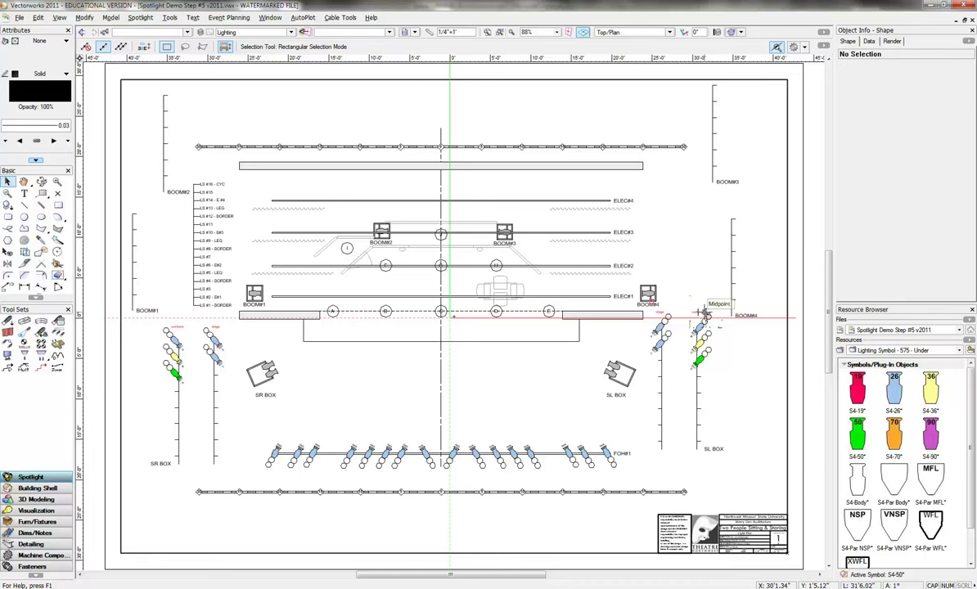
left_click_drag(704, 311, 653, 290)
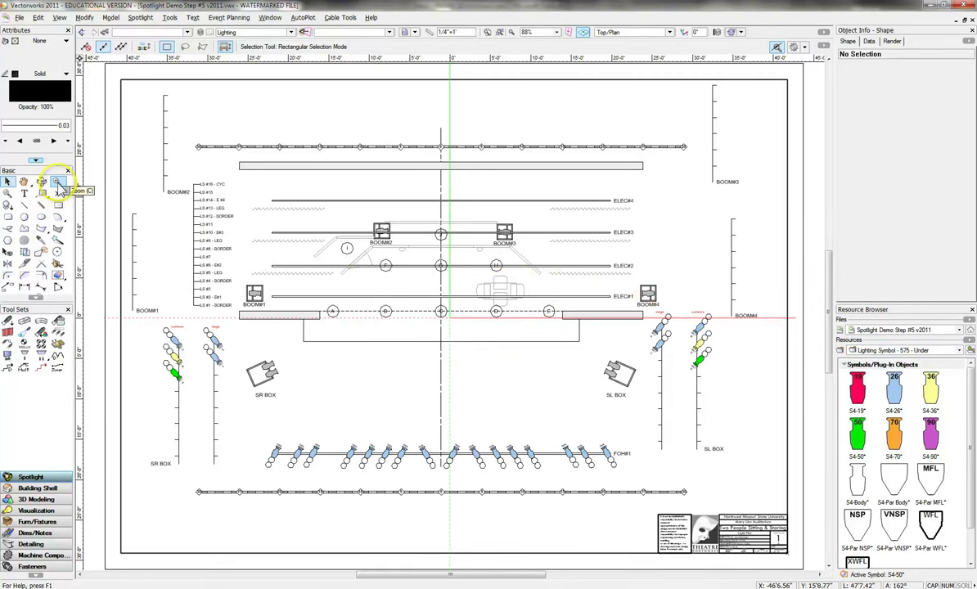
left_click(59, 184)
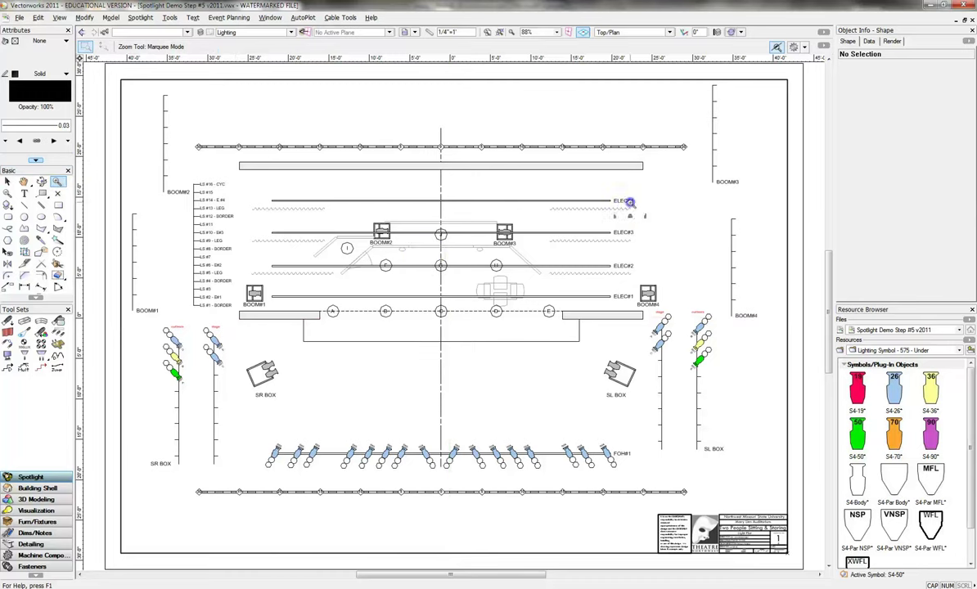
Zoom in on the empty BOOM#4 pipe beside the ELEC#1–ELEC#3 electrics
left_click_drag(630, 203, 769, 329)
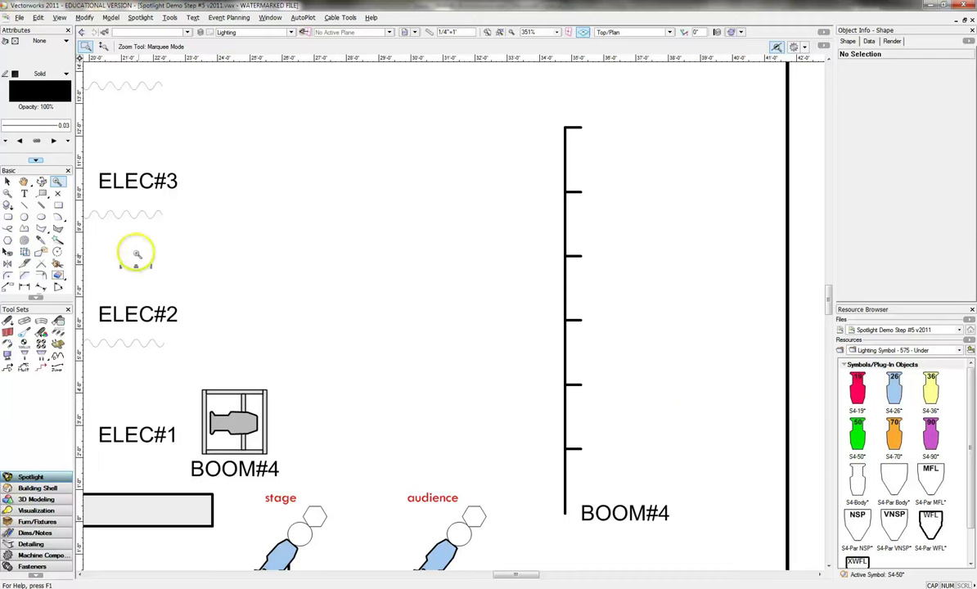
Insert an S4-36 instrument at the lowest BOOM#4 position, rotated 90°
left_click(8, 182)
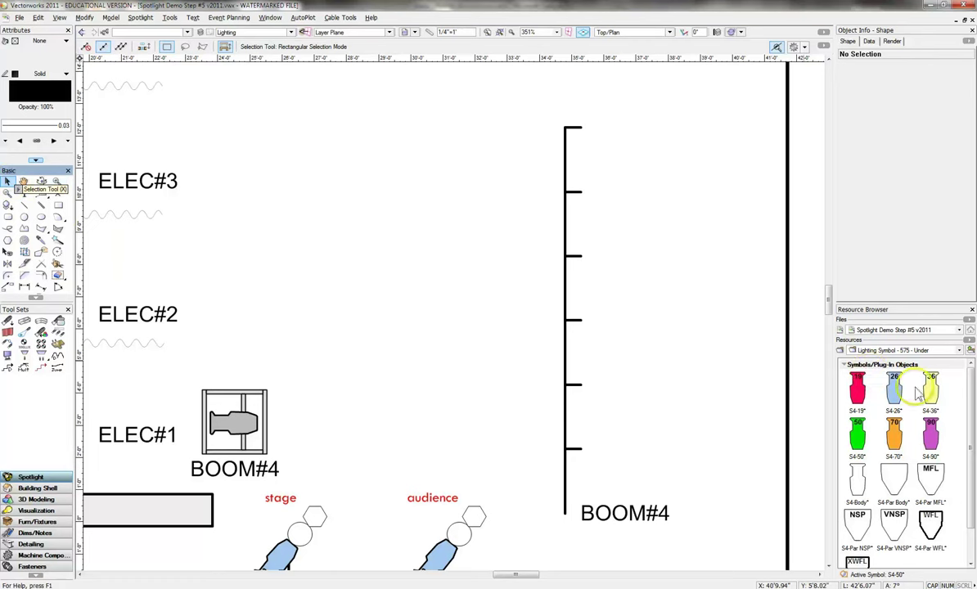
right_click(933, 391)
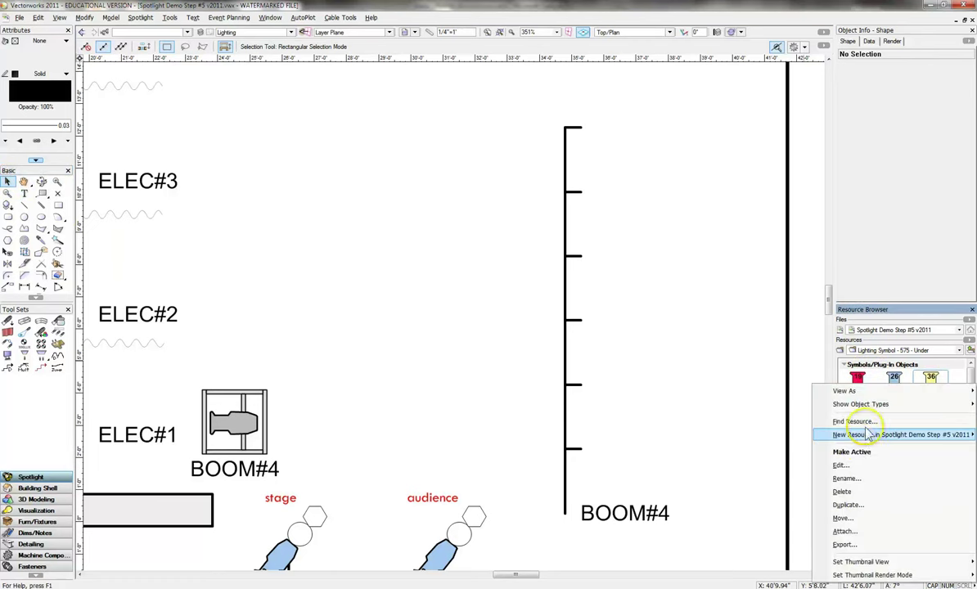
left_click(798, 421)
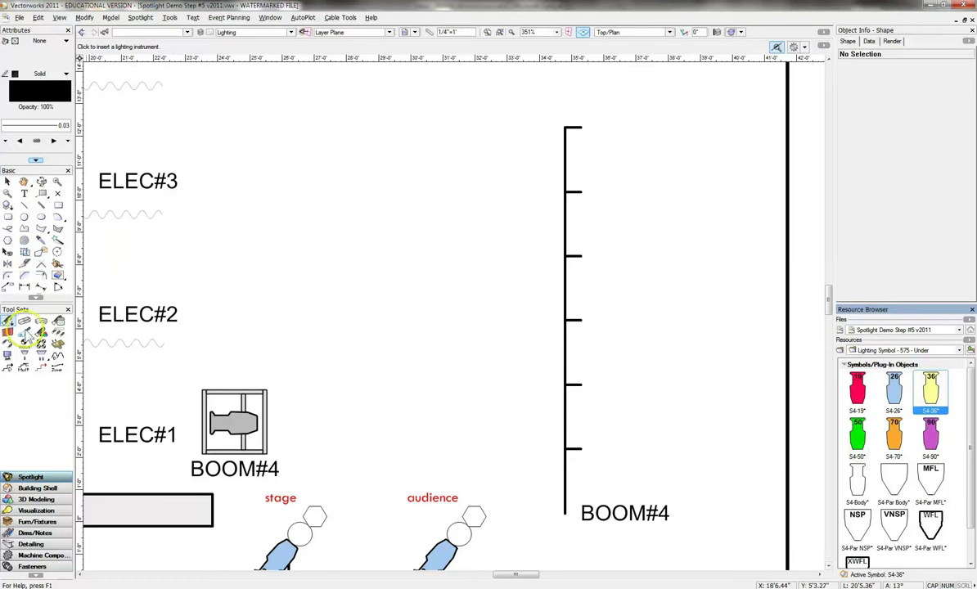
left_click(8, 323)
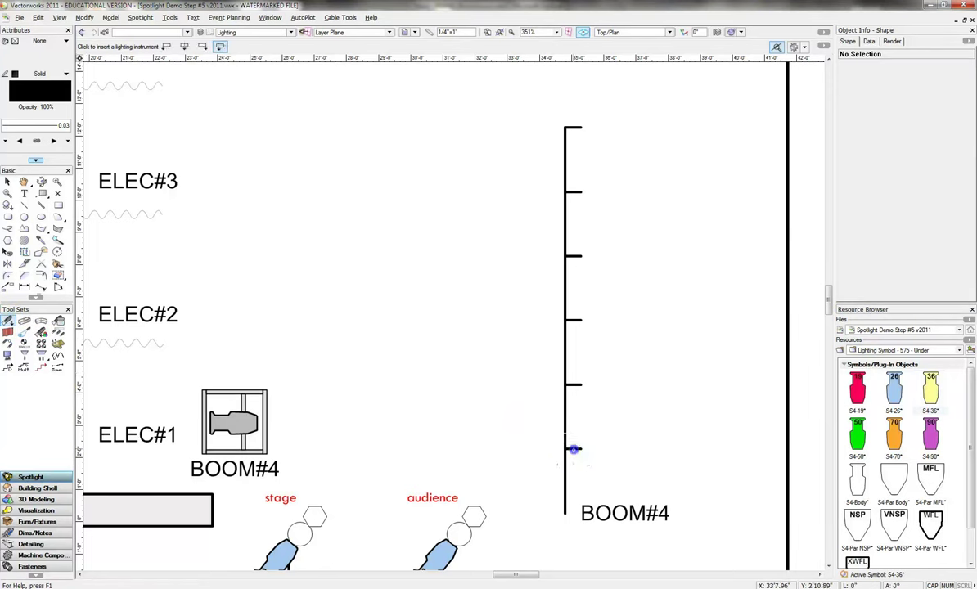
left_click(574, 449)
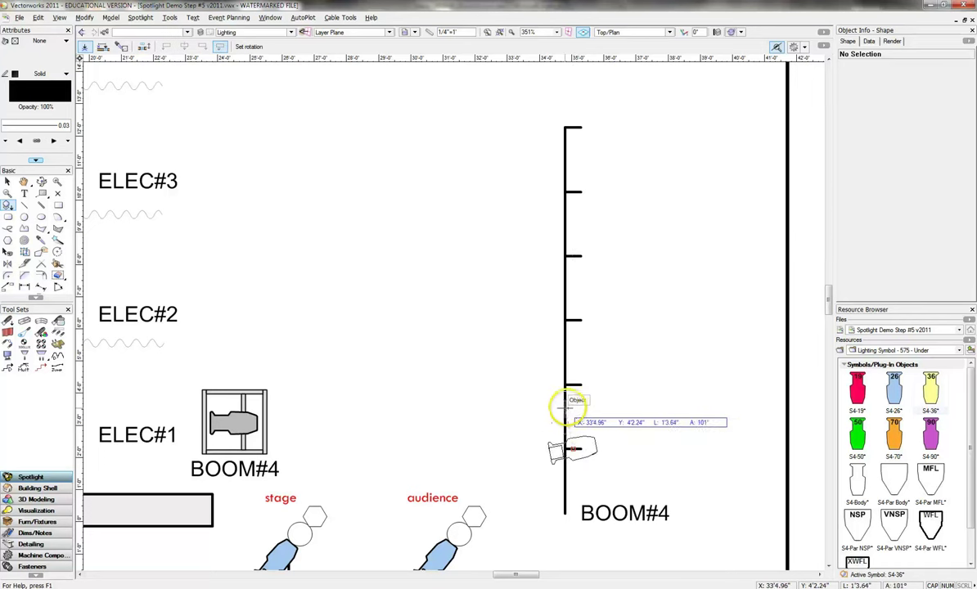
left_click(574, 407)
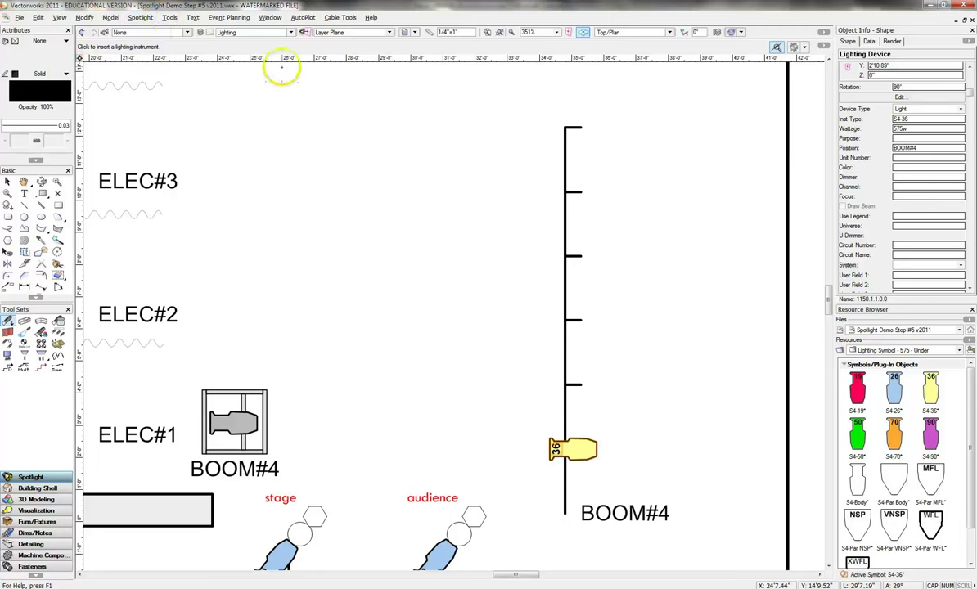
Assign the NW Legend Cen - 2010 label legend to the new instrument
left_click(141, 18)
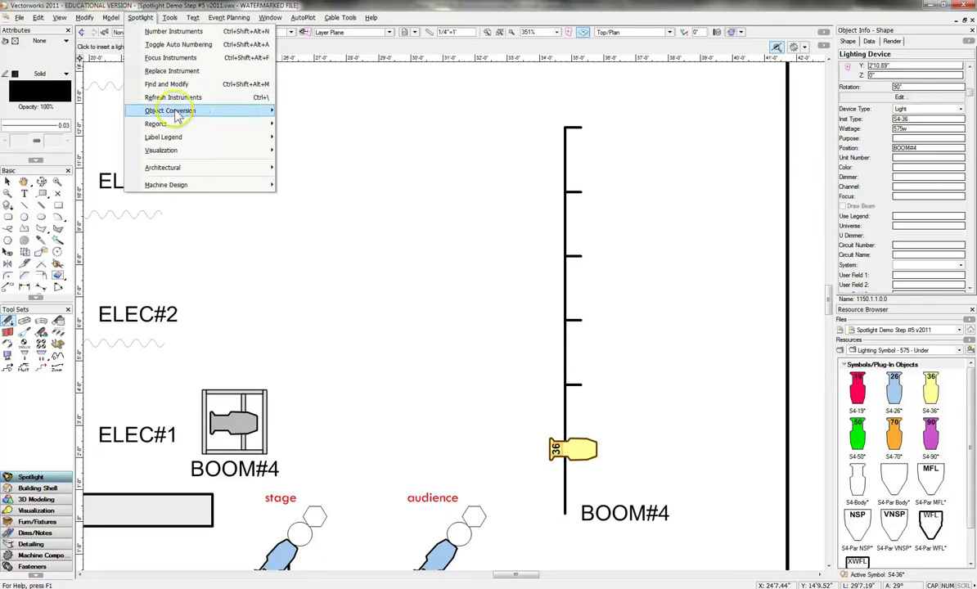
mouse_move(175, 138)
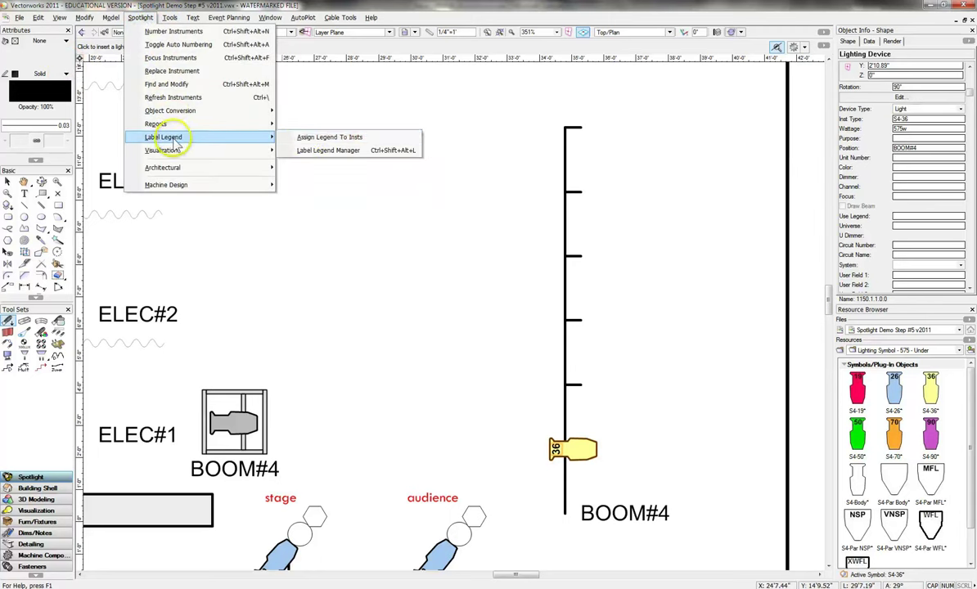
left_click(309, 139)
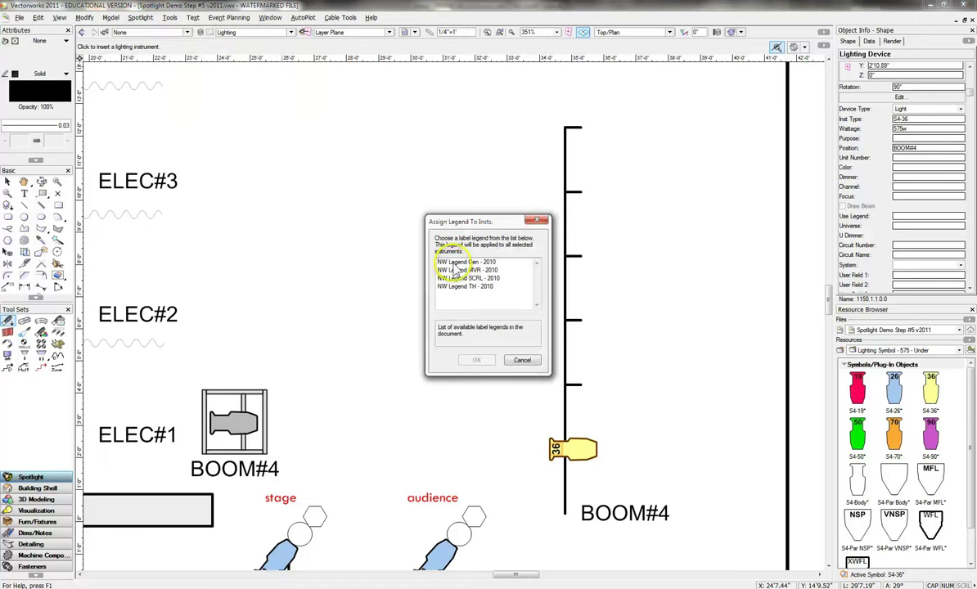
left_click(462, 262)
left_click(479, 360)
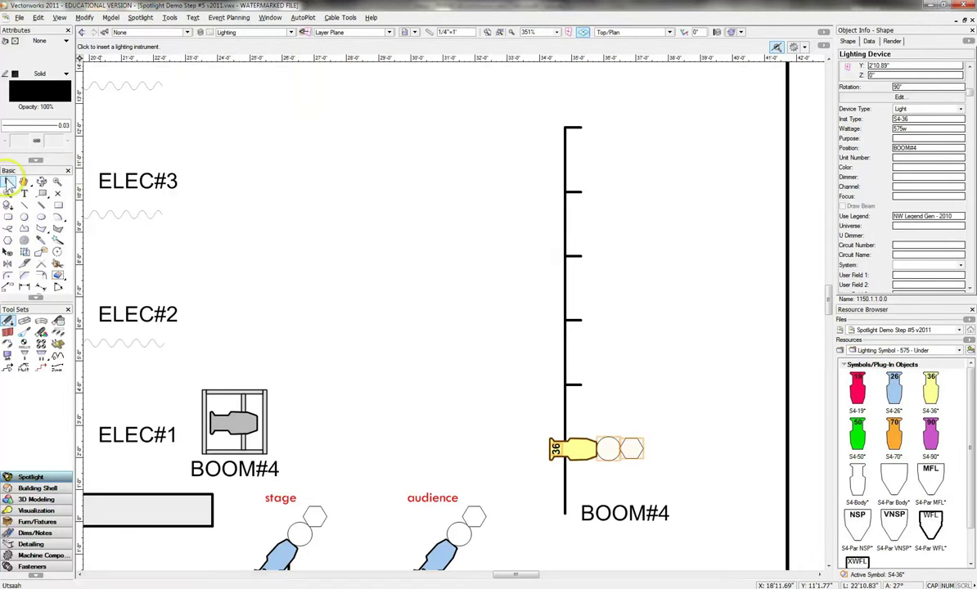
Duplicate the S4-36 up the BOOM#4 pipe so all six positions hold an instrument
left_click(7, 182)
left_click_drag(609, 458, 585, 395)
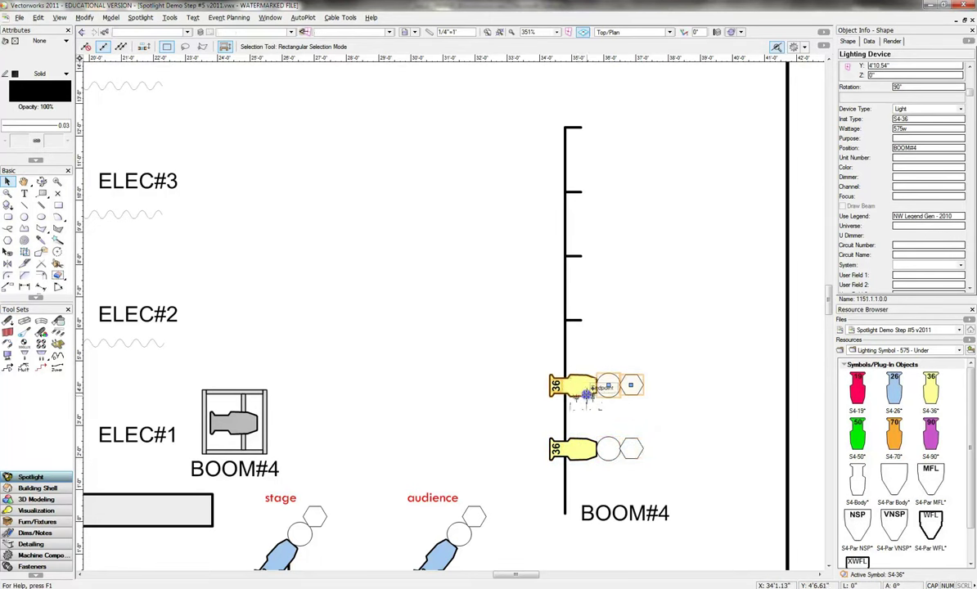
left_click_drag(585, 395, 584, 135)
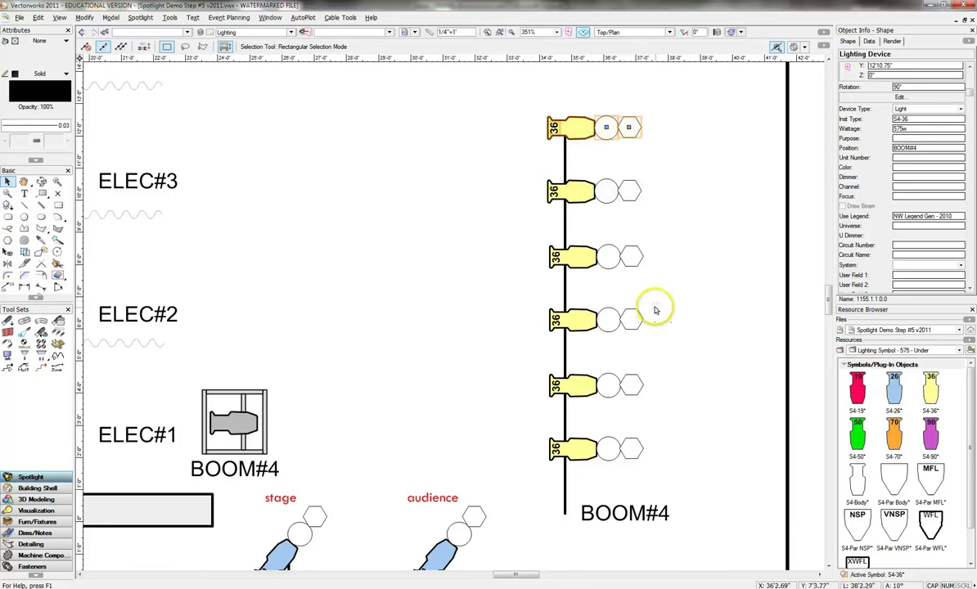
left_click(698, 213)
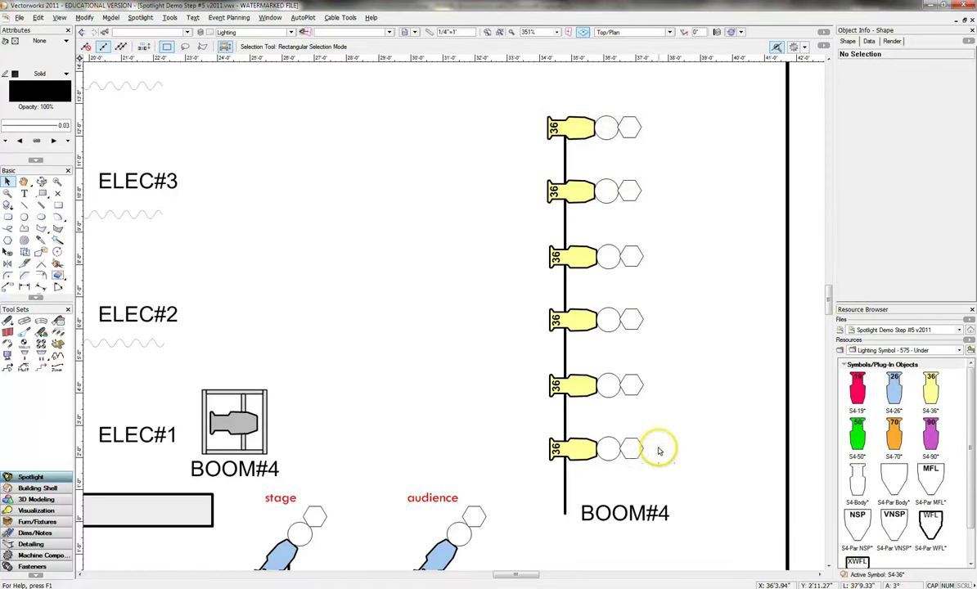
Give the first, third and fifth BOOM#4 lights the colour R80
left_click(582, 142)
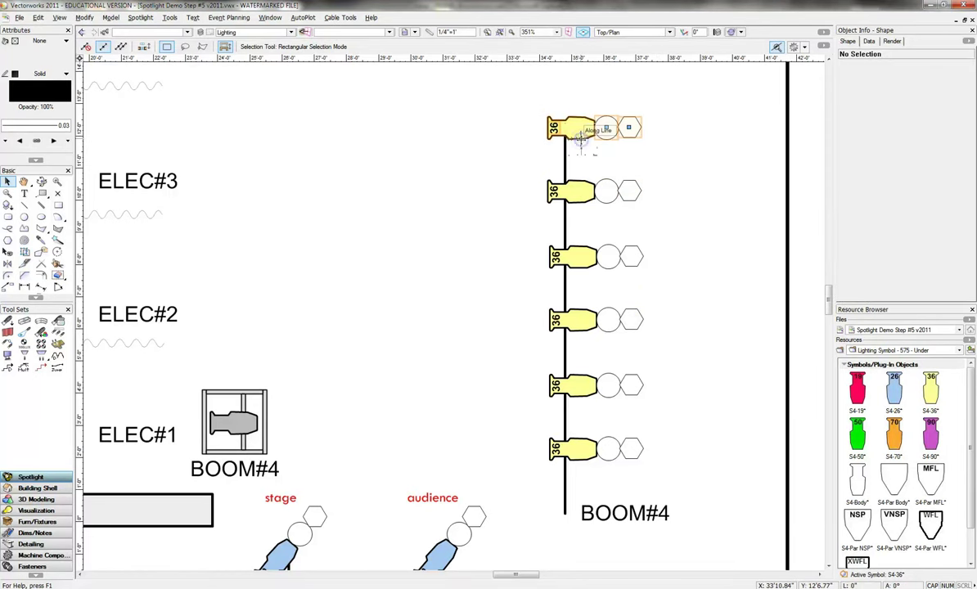
left_click(582, 264, "shift")
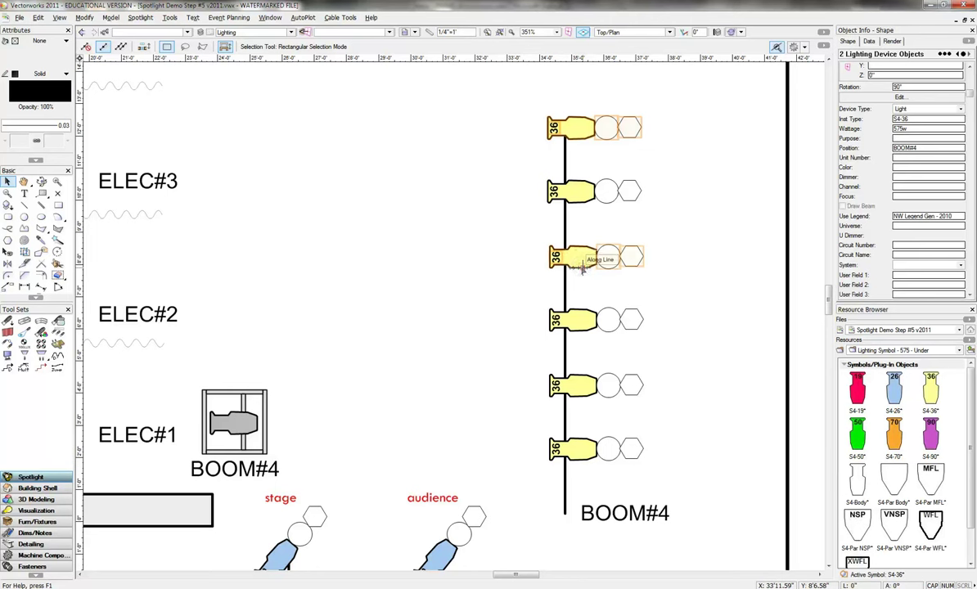
left_click(583, 391, "shift")
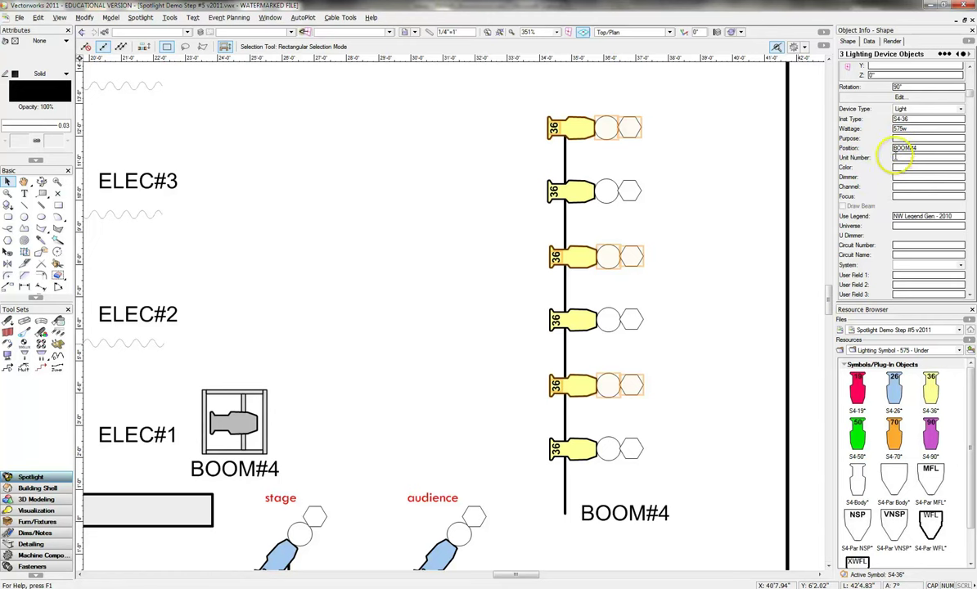
left_click(899, 167)
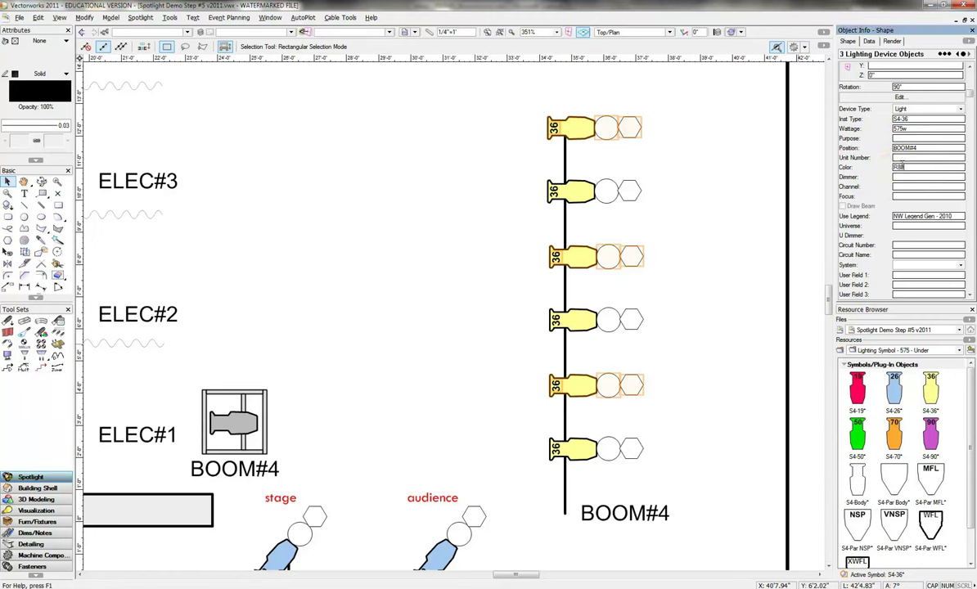
key("Return")
left_click(732, 195)
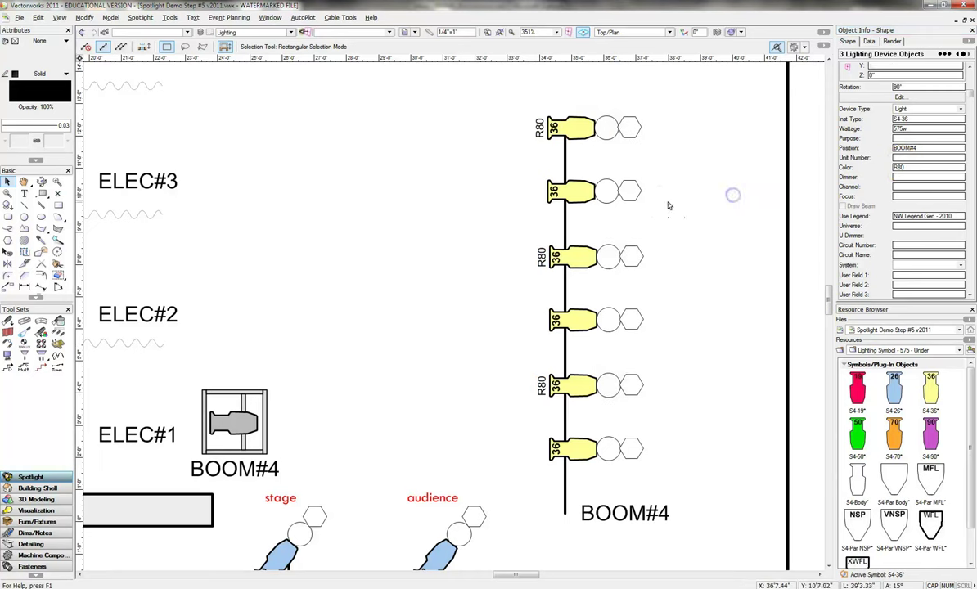
Give the second, fourth and bottom BOOM#4 lights the colour R321
left_click(604, 192)
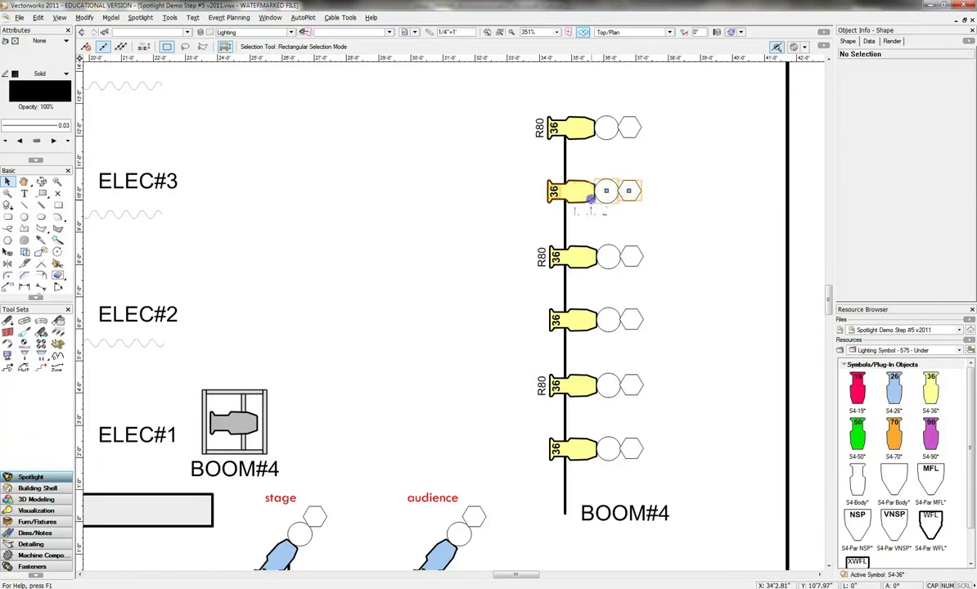
left_click(571, 324, "shift")
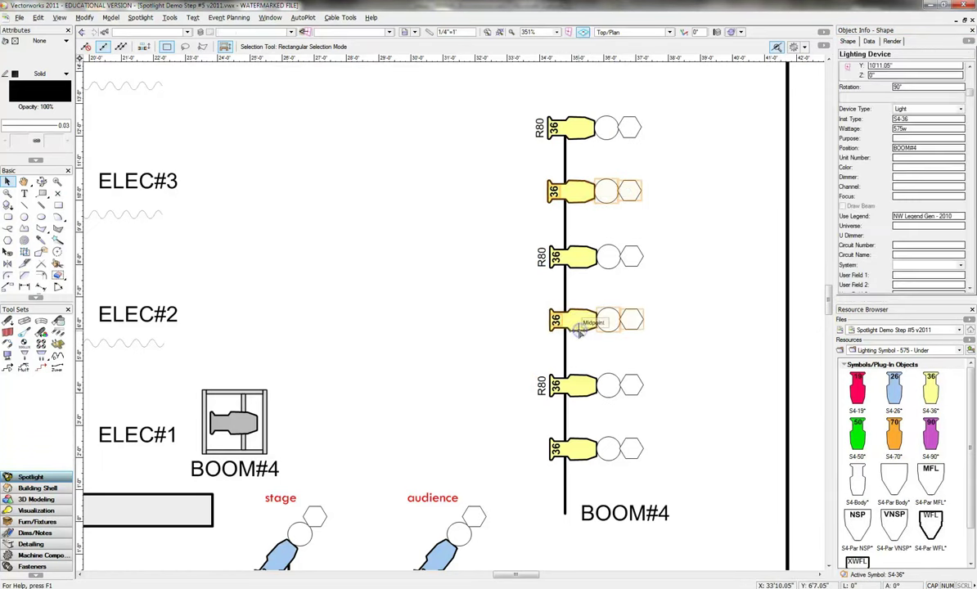
left_click(580, 456, "shift")
left_click(896, 187)
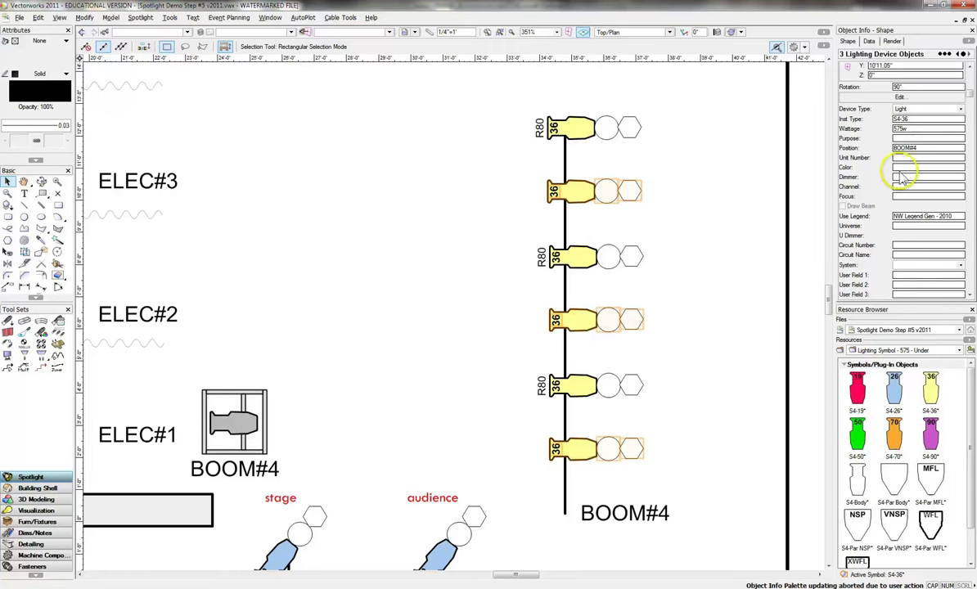
left_click(901, 167)
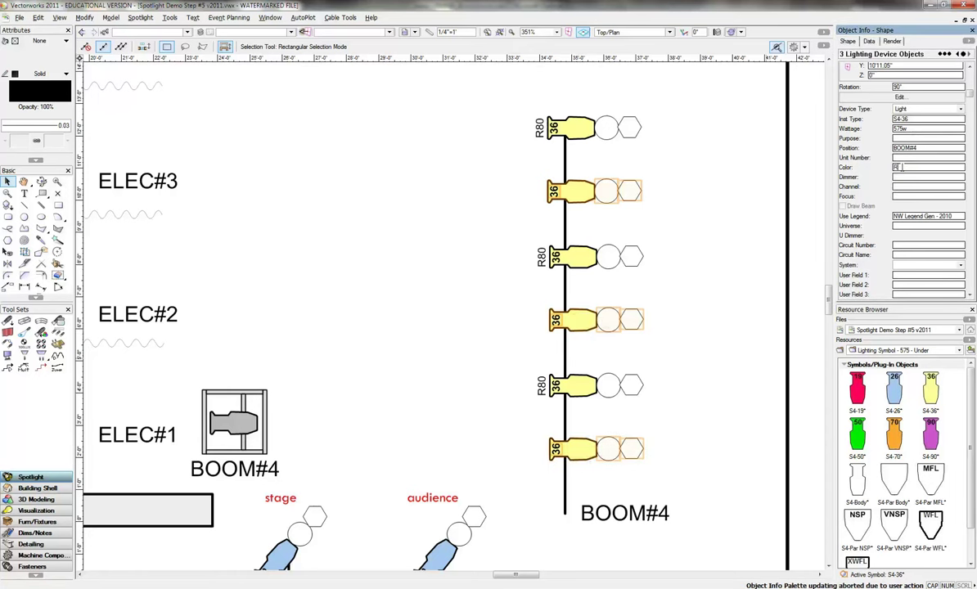
key("Return")
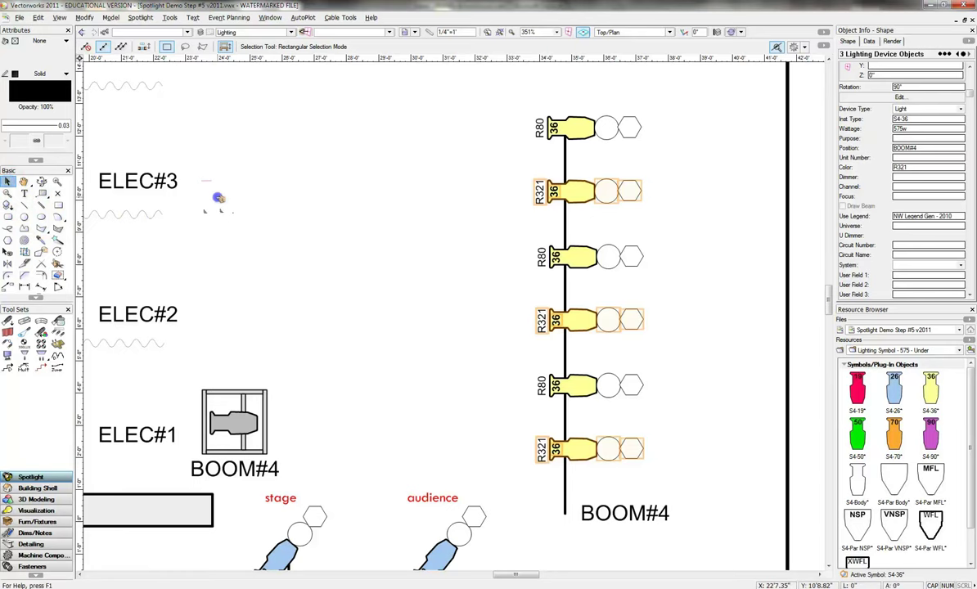
left_click(211, 197)
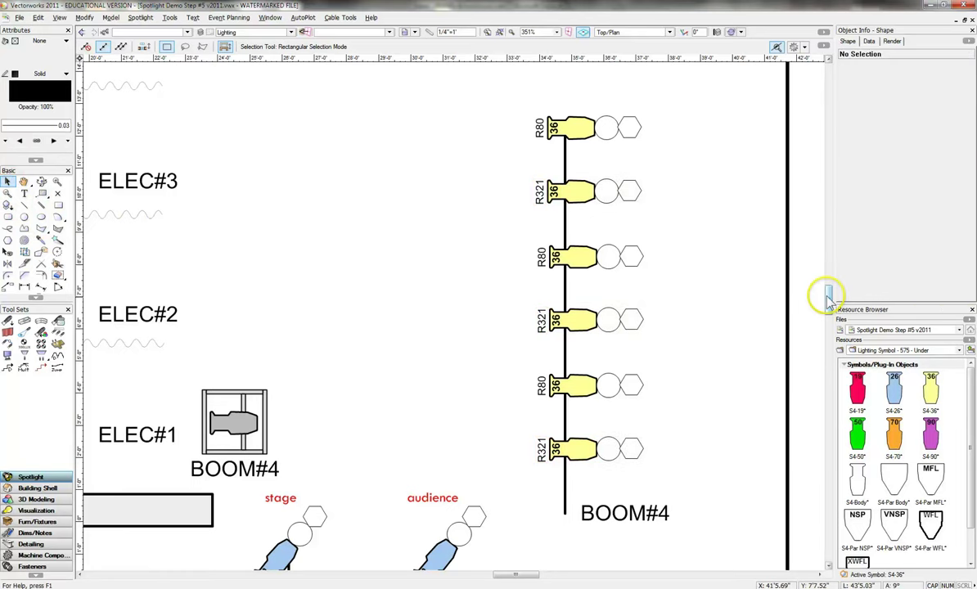
Check BOOM#3, then select all six alternating R80/R321 lights on BOOM#4
mouse_move(829, 298)
left_mouse_down()
mouse_move(830, 266)
mouse_move(830, 279)
left_mouse_up()
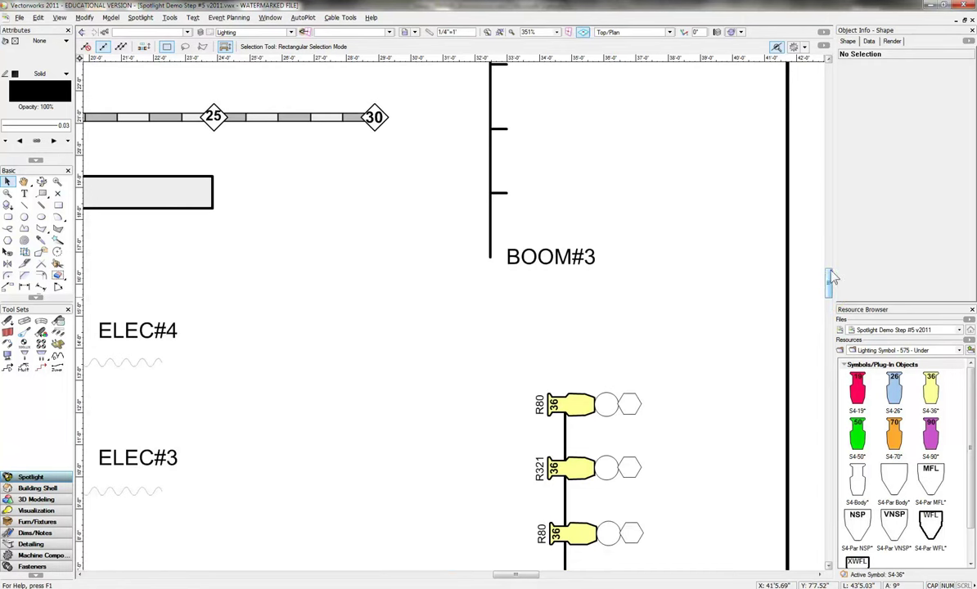
left_click_drag(828, 276, 829, 292)
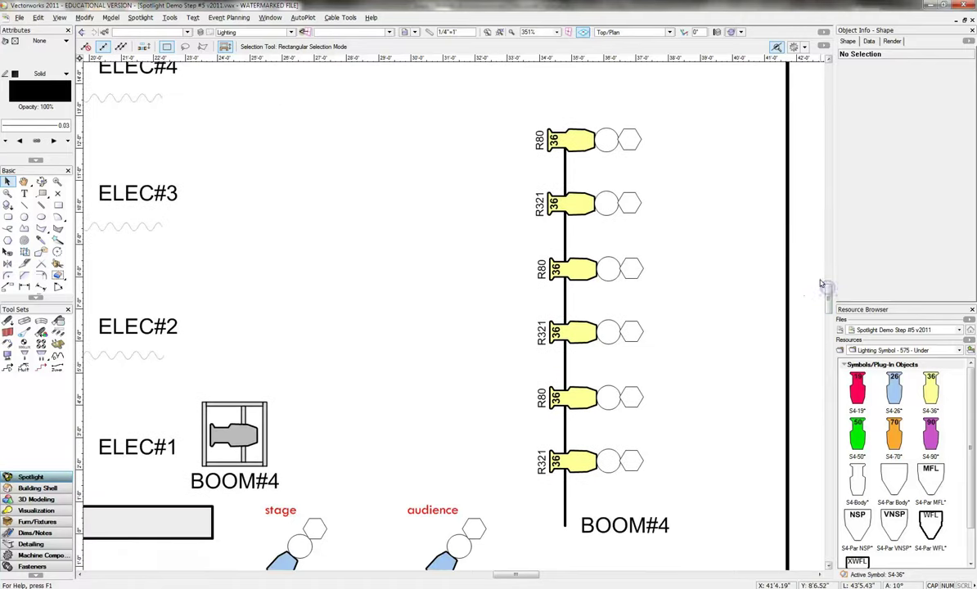
left_click(583, 149)
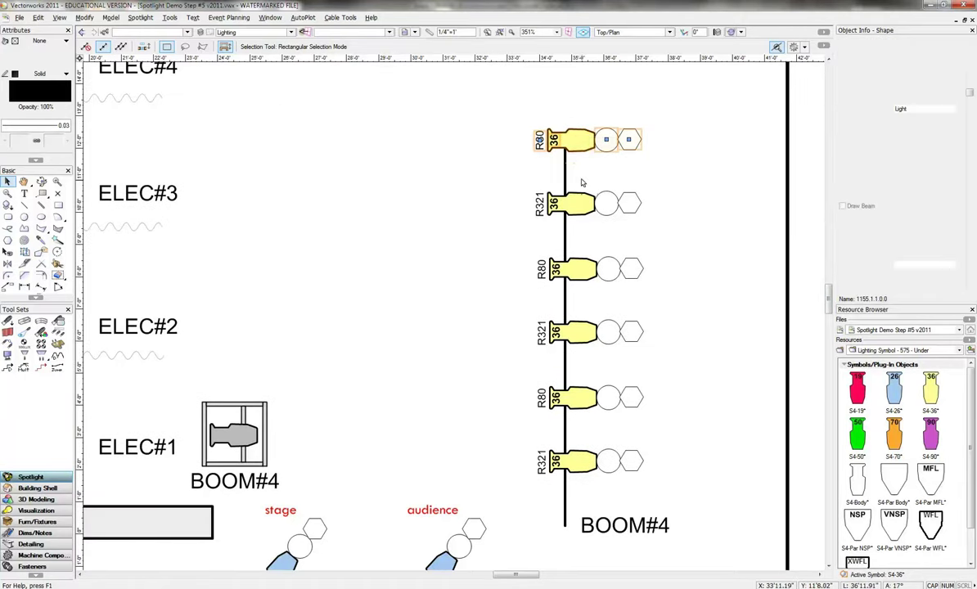
left_click(577, 205, "shift")
left_click(578, 270, "shift")
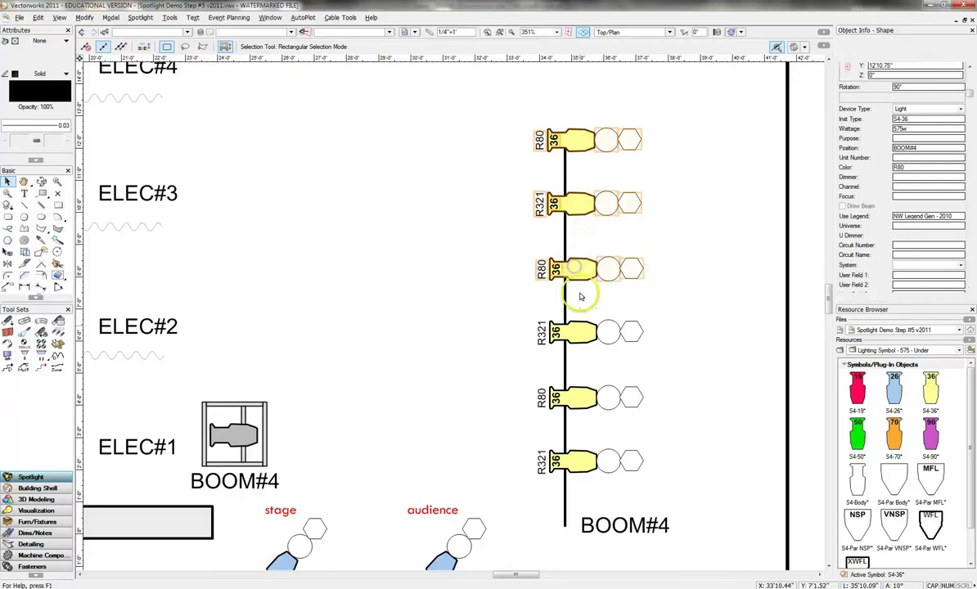
left_click(578, 331, "shift")
left_click(578, 398, "shift")
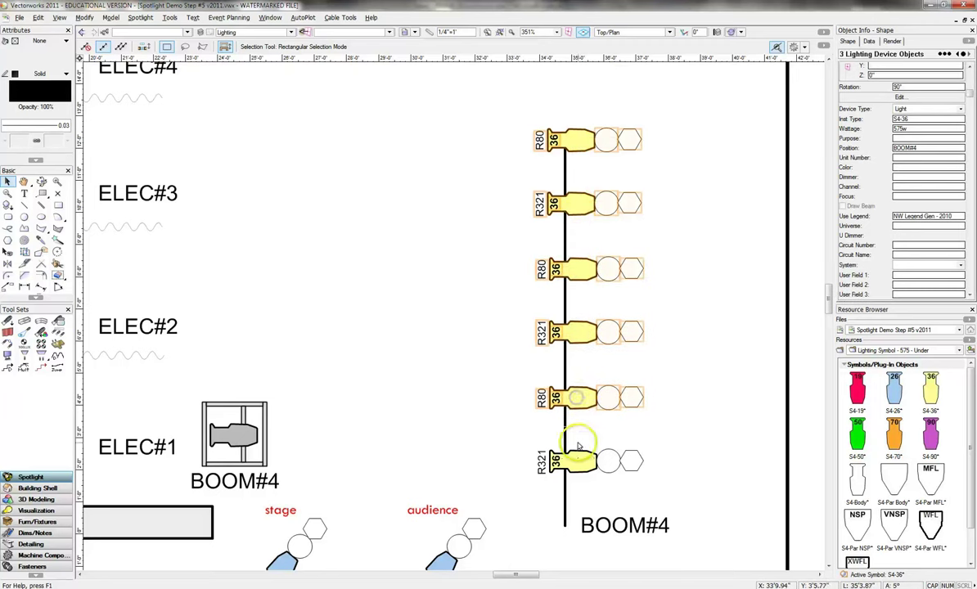
left_click(578, 462, "shift")
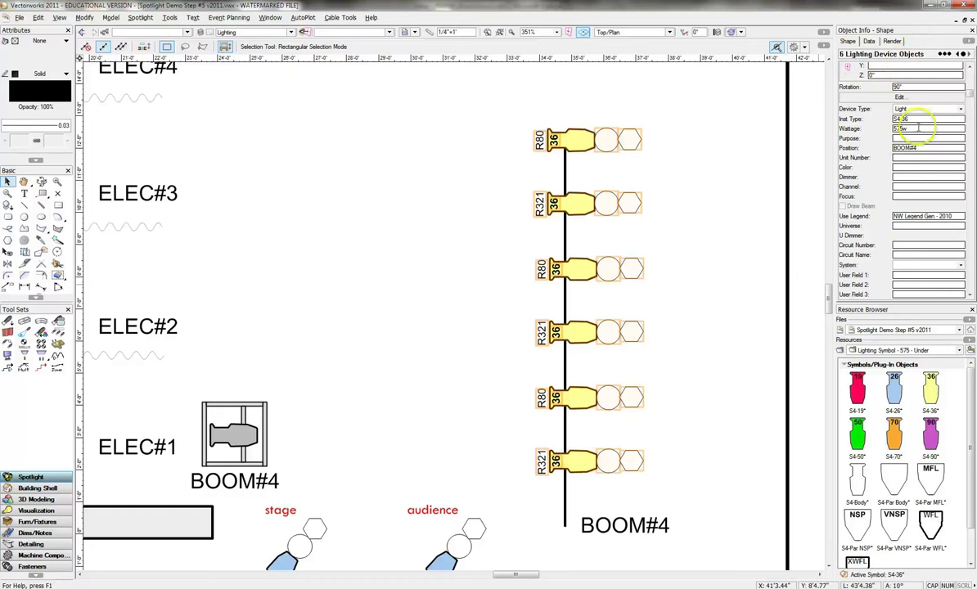
Check the BOOM#4 Position value and start carrying a copy of the lights toward BOOM#3
double_click(909, 148)
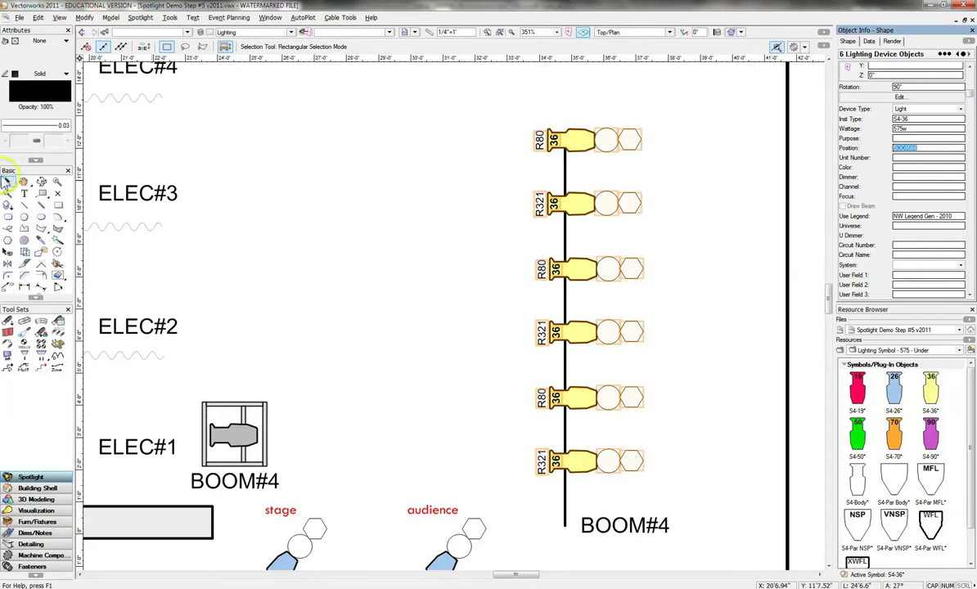
left_click(6, 181)
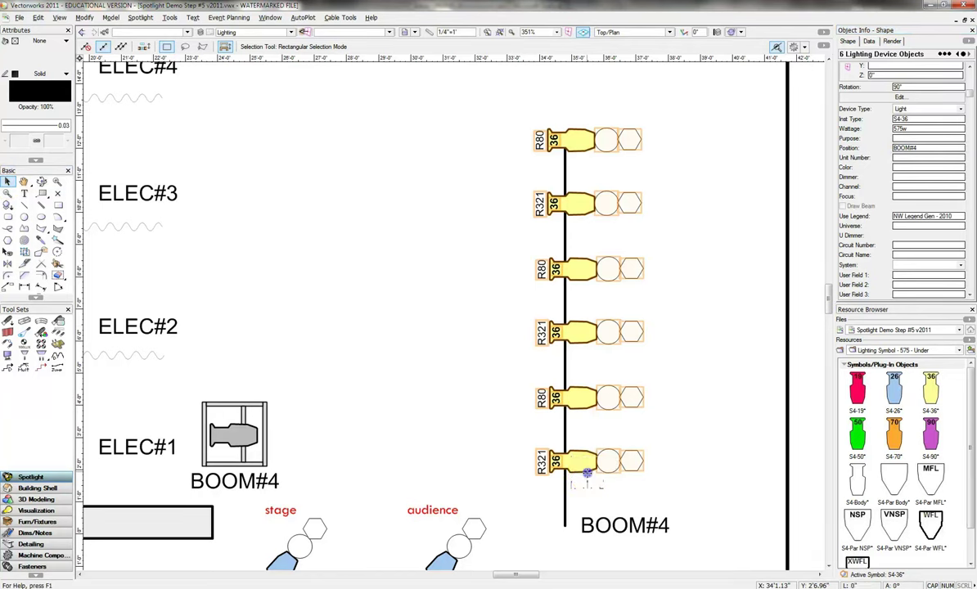
left_click_drag(587, 473, 501, 251)
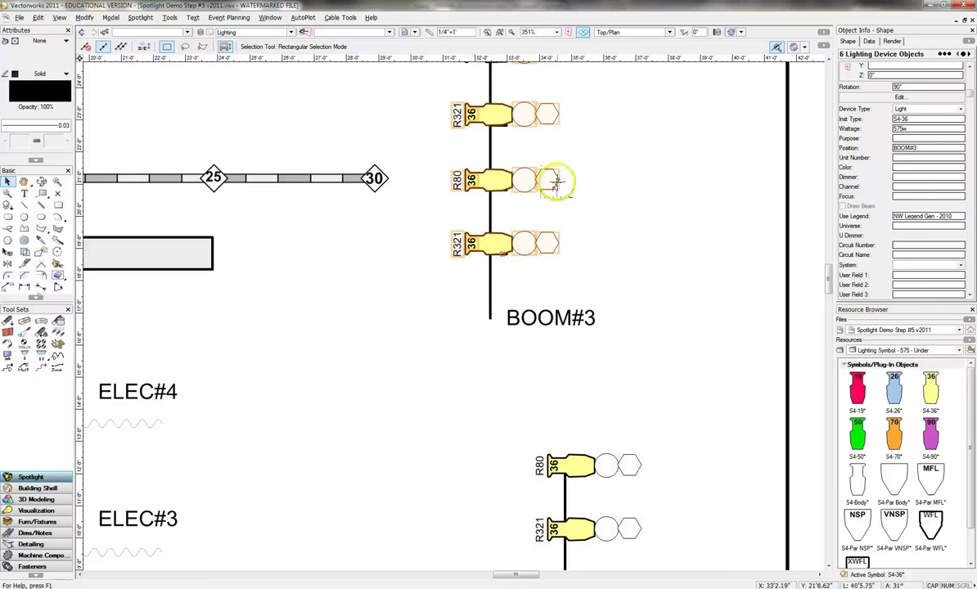
Drop the copied lights onto the BOOM#3 pipe, then fit the view to the page area
left_click_drag(555, 182, 556, 192)
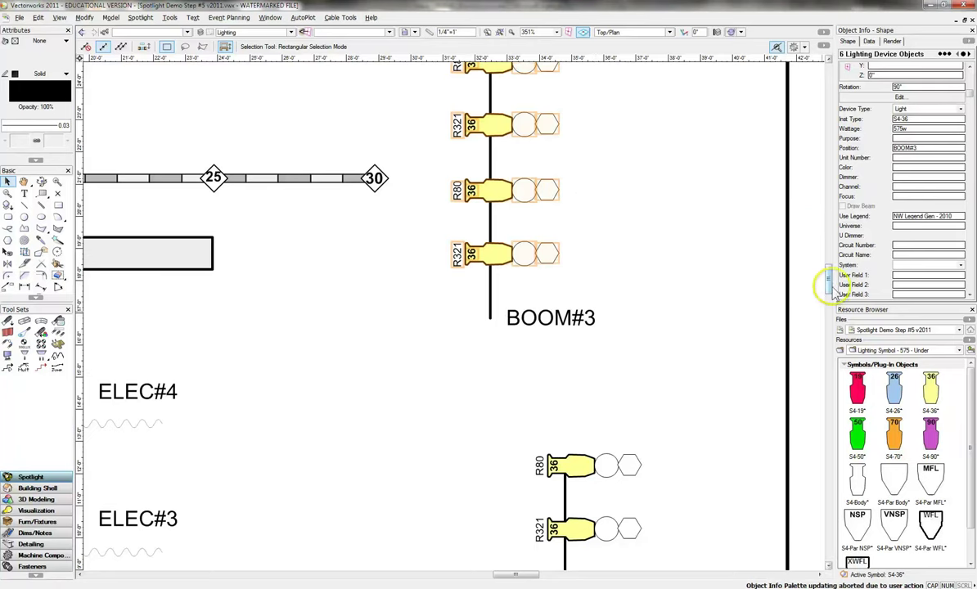
scroll(718, 233, "up", 2)
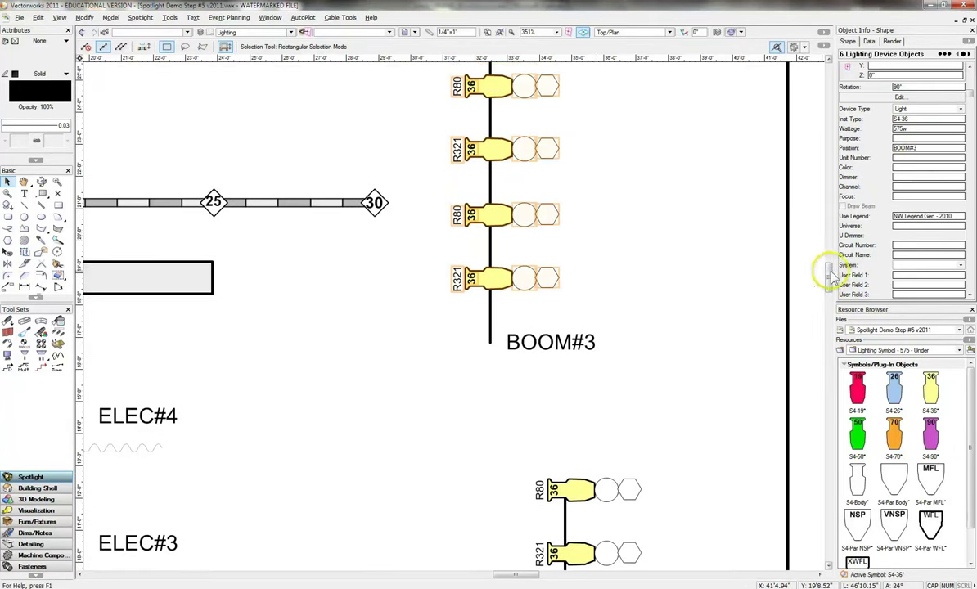
scroll(827, 270, "up", 5)
left_click_drag(829, 266, 825, 265)
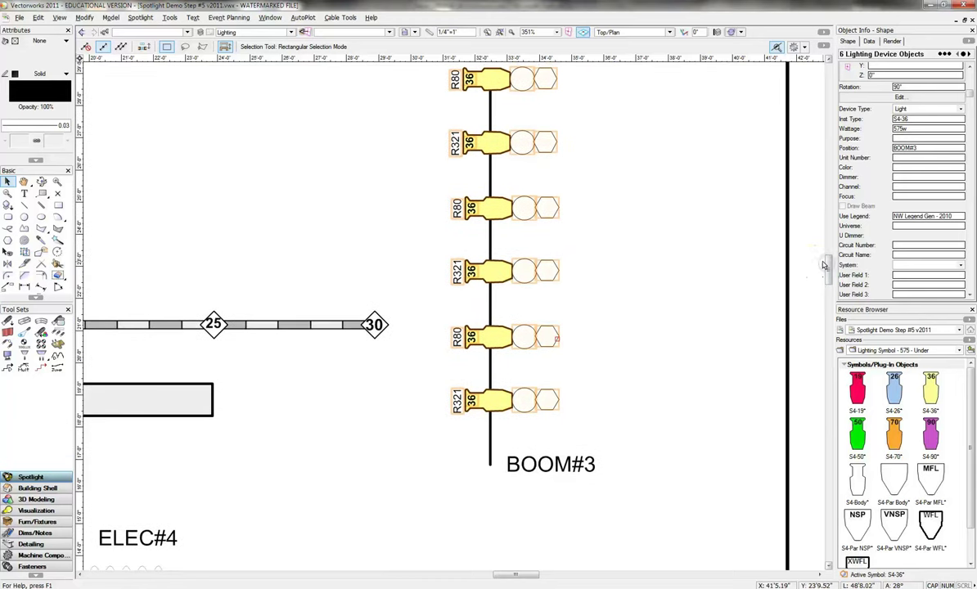
left_click(488, 33)
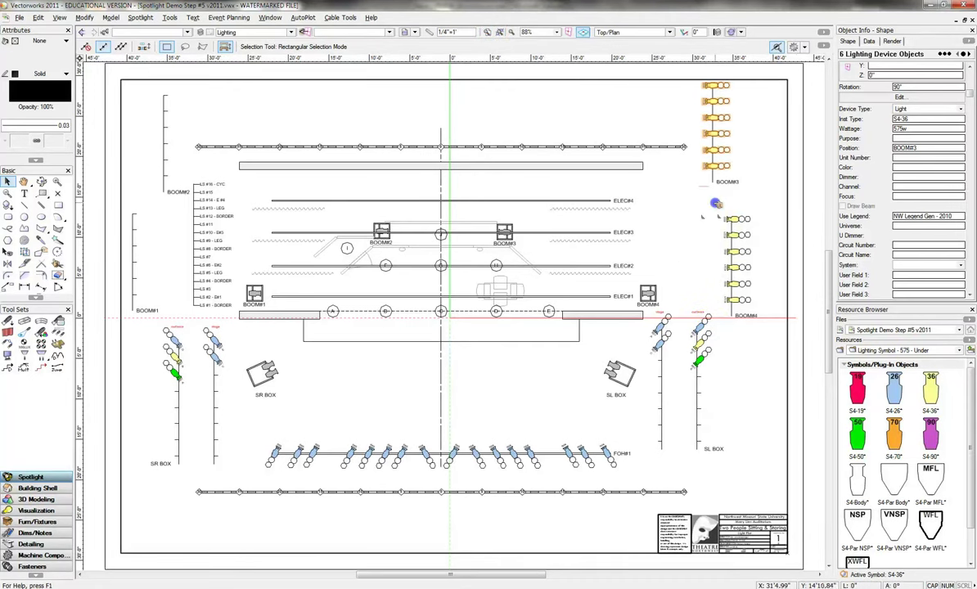
Deselect the BOOM#3 copy and reselect the six BOOM#4 instruments
left_click(716, 205)
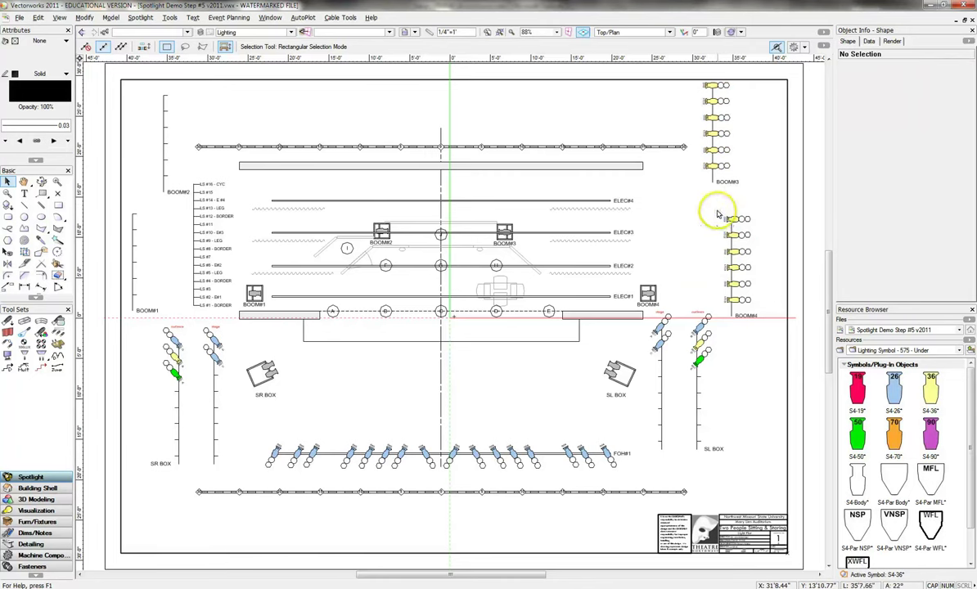
left_click_drag(718, 212, 768, 312)
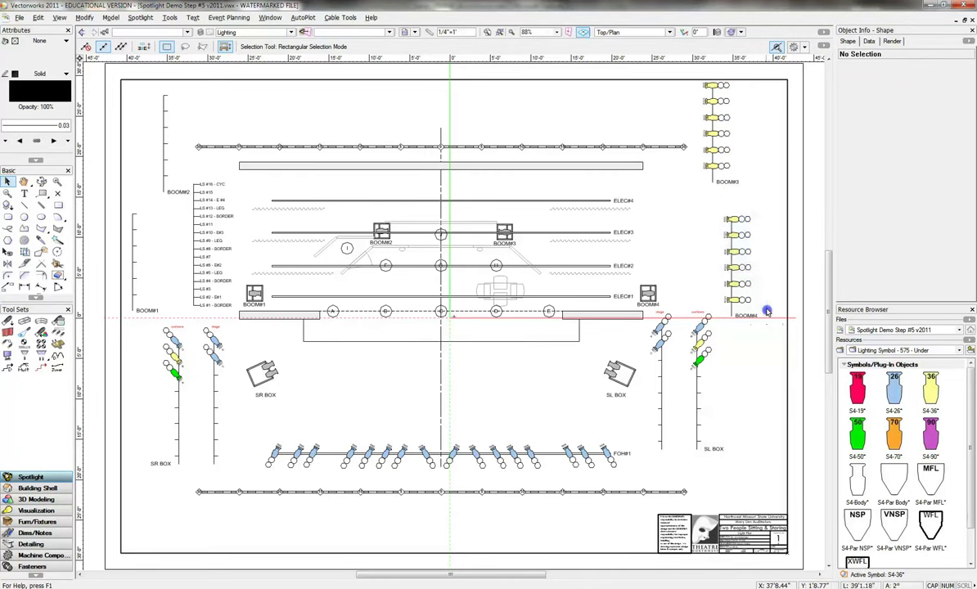
left_click(734, 235)
left_click(739, 265, "shift")
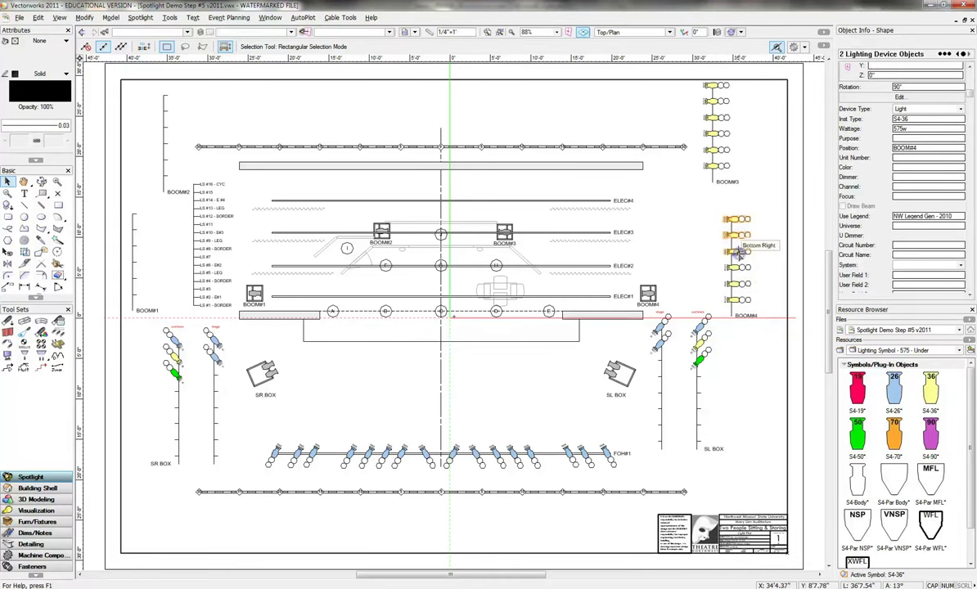
left_click(739, 268, "shift")
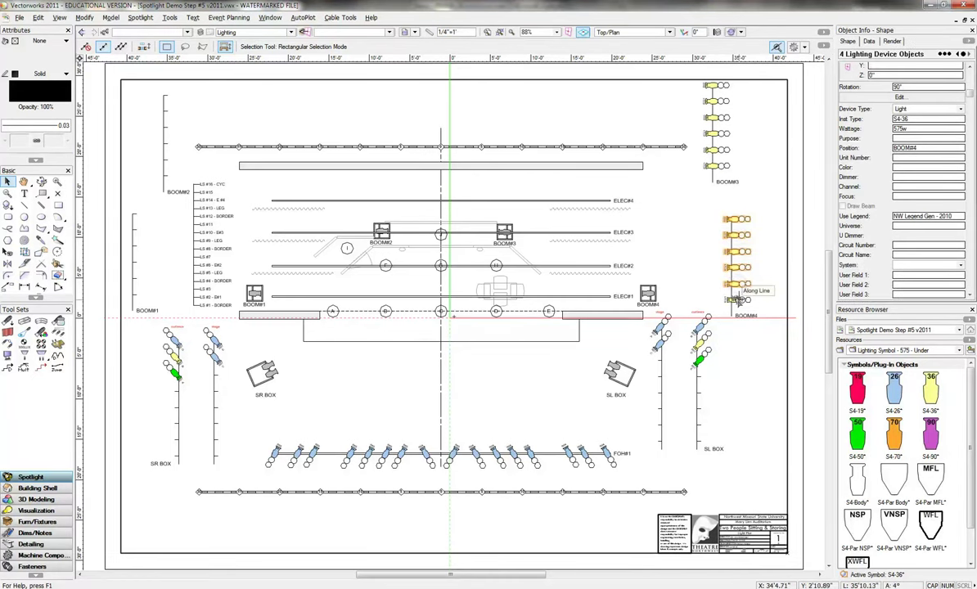
left_click(752, 302, "shift")
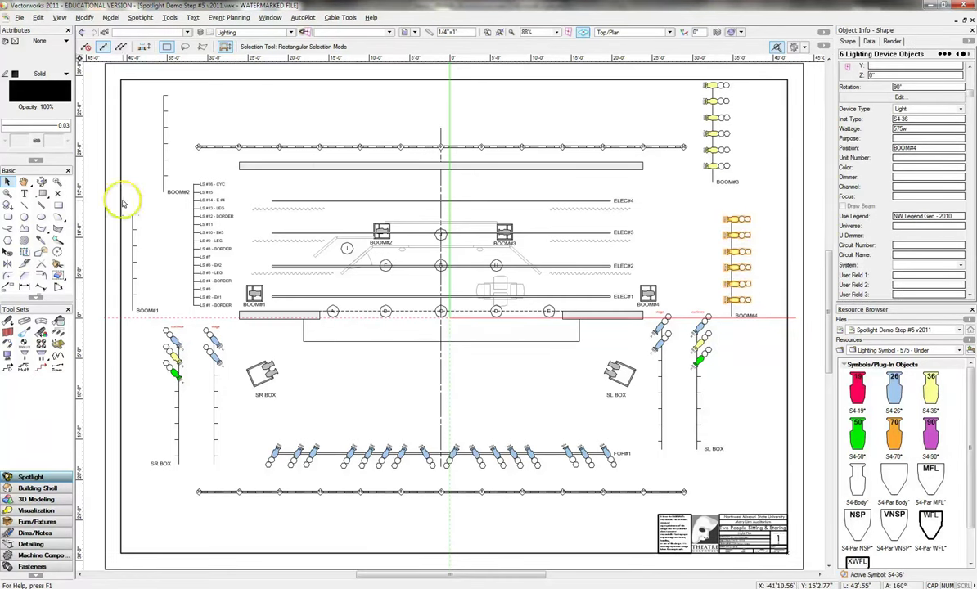
Mirror the BOOM#4 instruments as a duplicate across the plot centreline toward BOOM#1
left_click(8, 263)
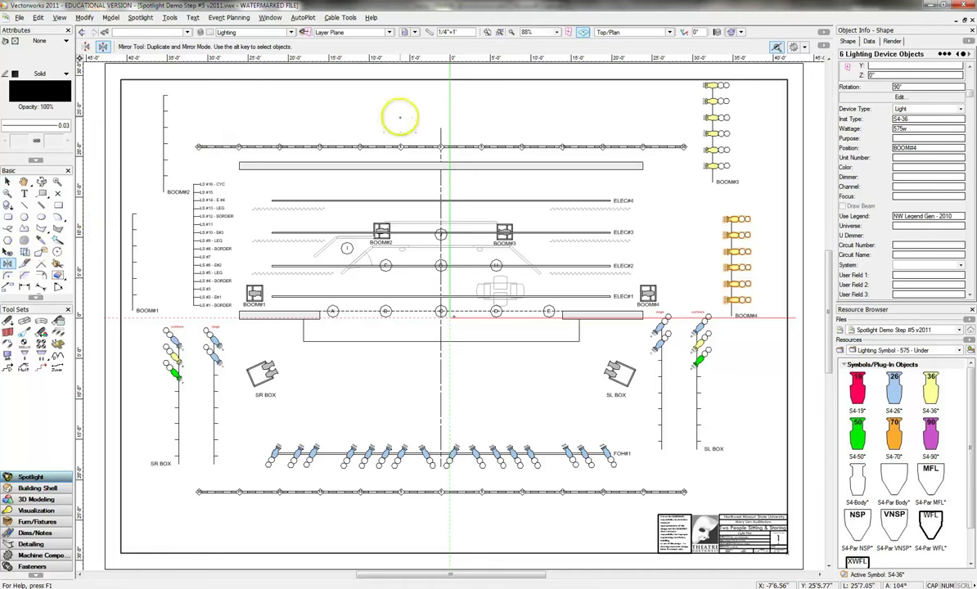
left_click(440, 127)
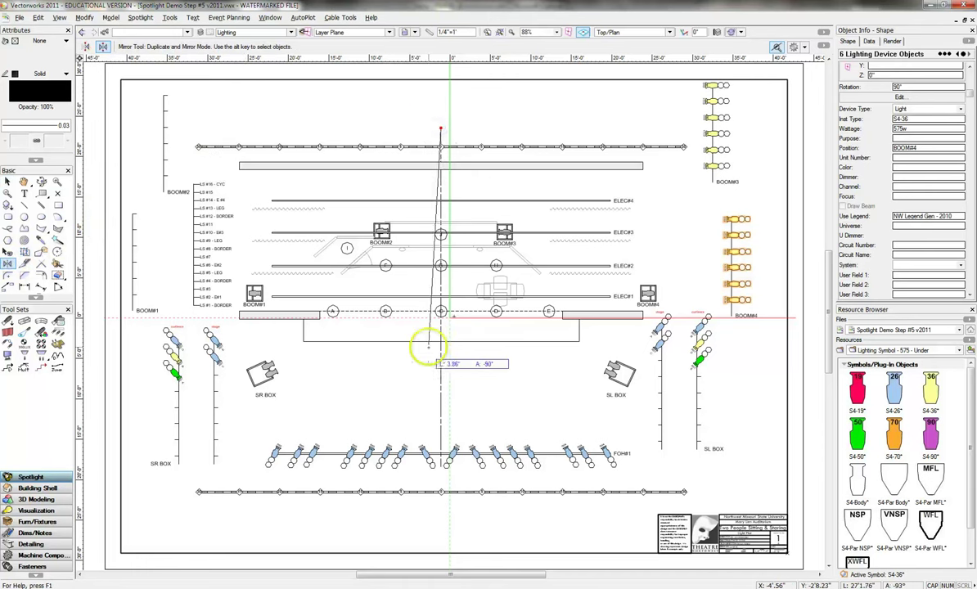
left_click(439, 356)
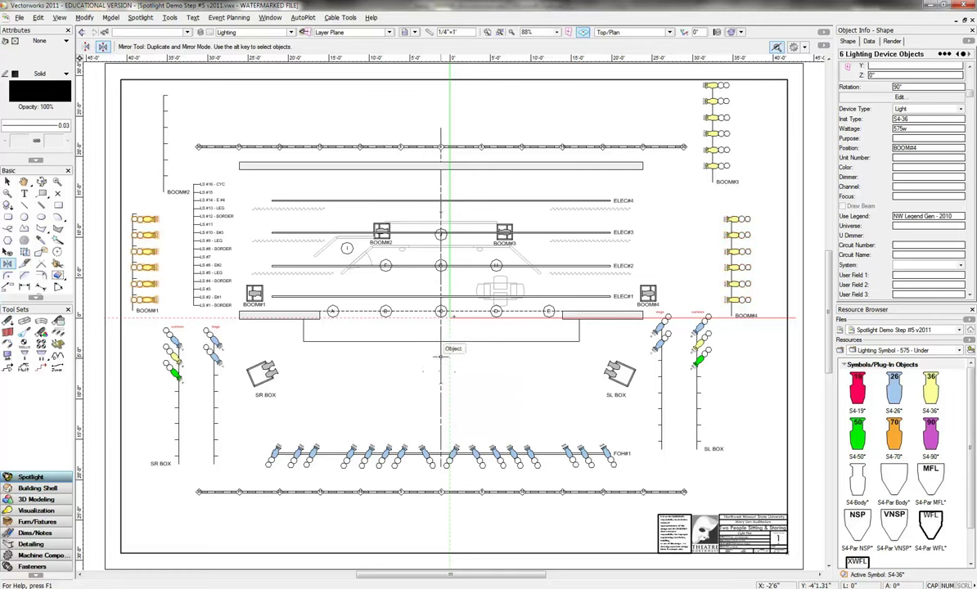
Zoom in on BOOM#1 and slide the six mirrored instruments left onto its pipe
left_click(56, 181)
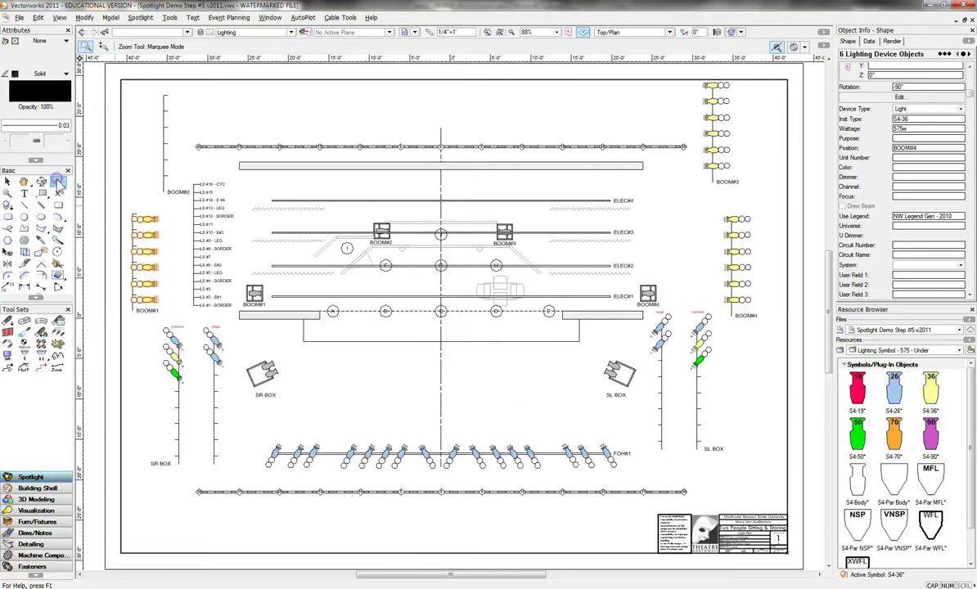
left_click_drag(97, 193, 188, 322)
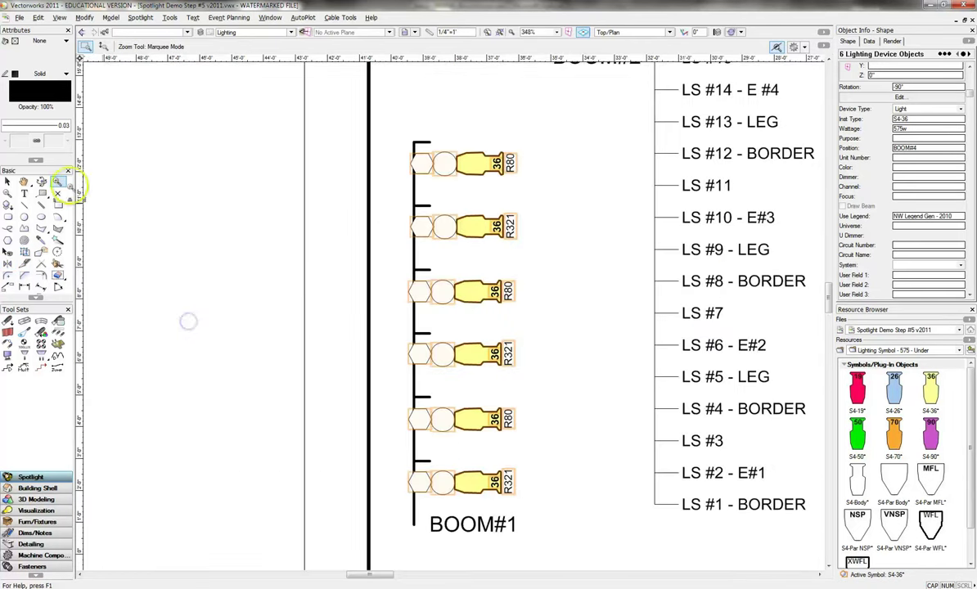
left_click(7, 182)
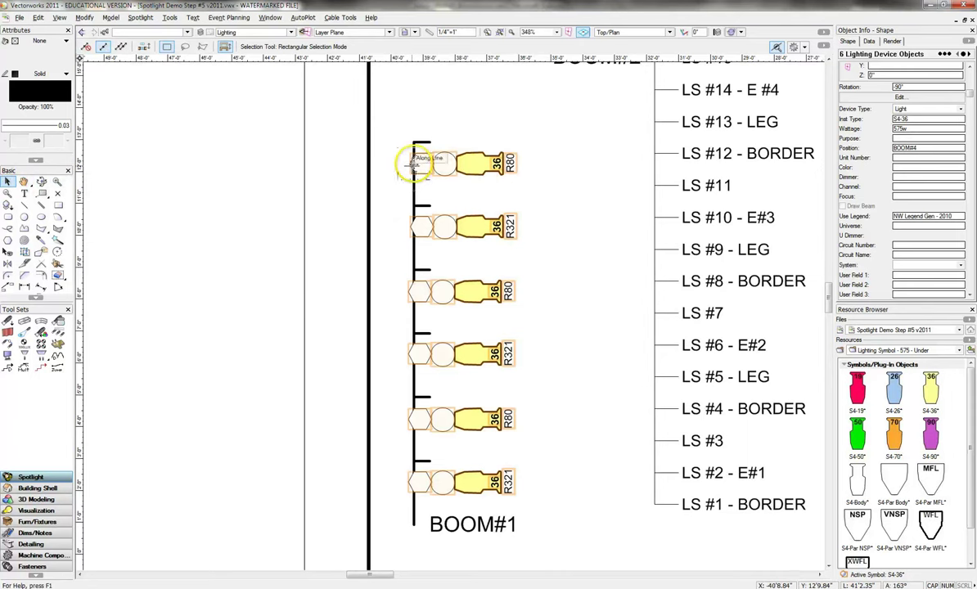
left_click_drag(413, 163, 385, 143)
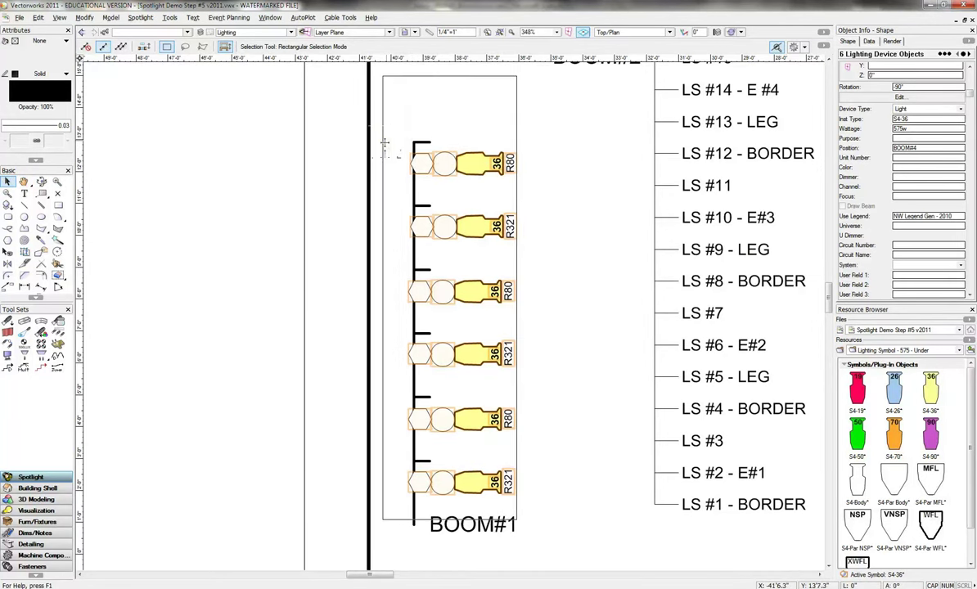
left_click_drag(469, 150, 431, 146)
left_click_drag(350, 152, 350, 152)
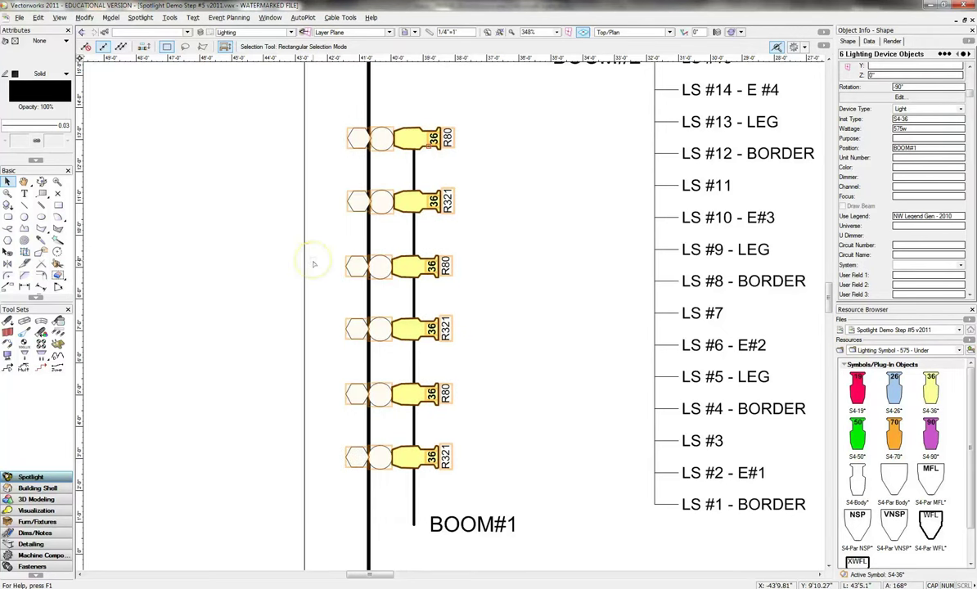
Select the three R321 instruments on BOOM#1 and change their Color to R17
left_click(466, 357)
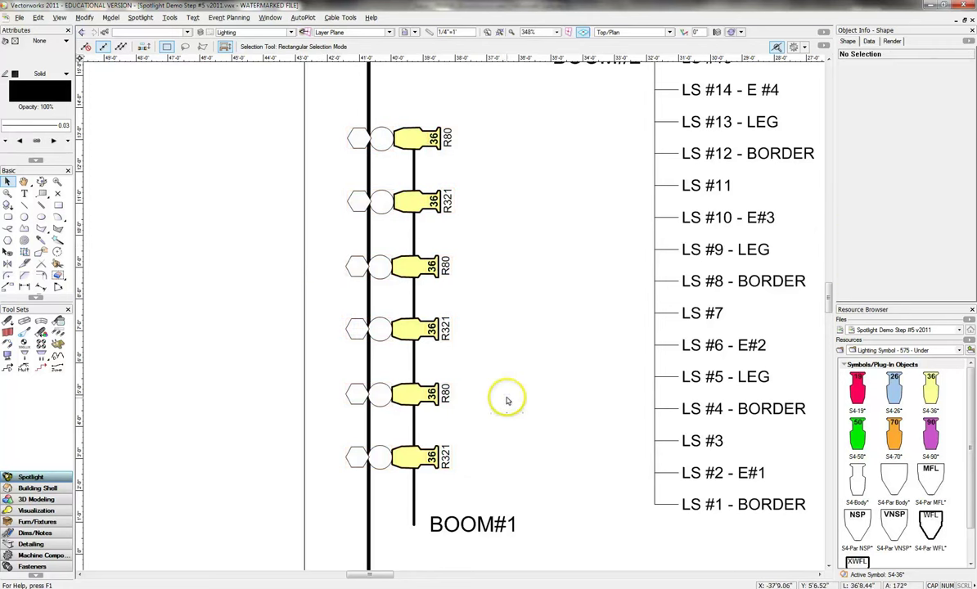
left_click(430, 459)
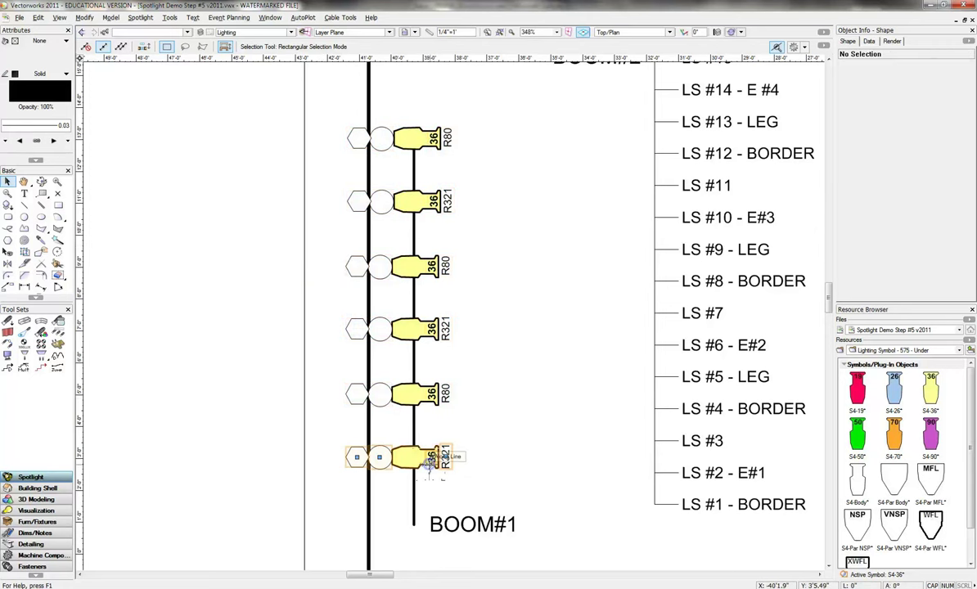
left_click(426, 334, "shift")
left_click(431, 202, "shift")
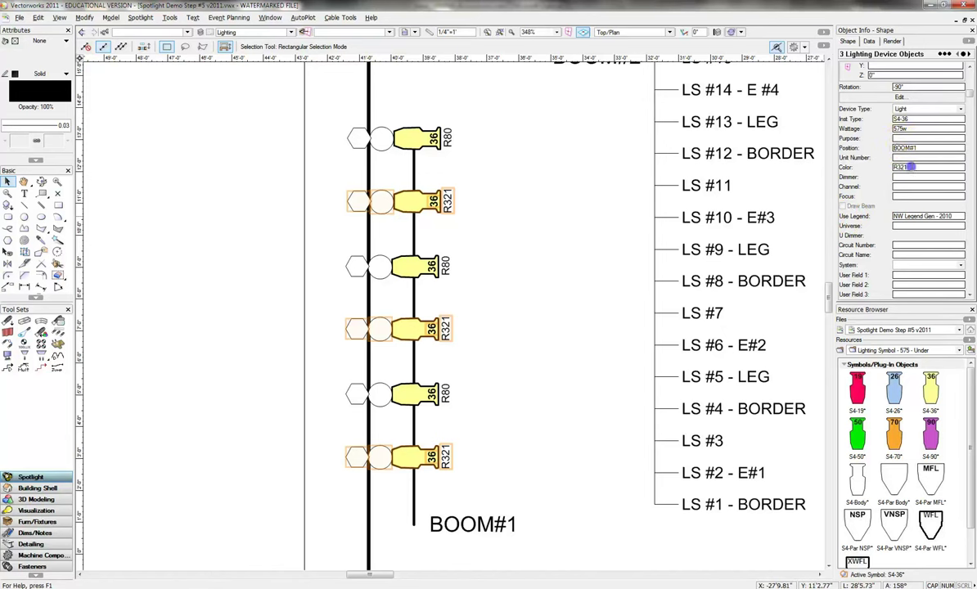
left_click_drag(911, 166, 865, 167)
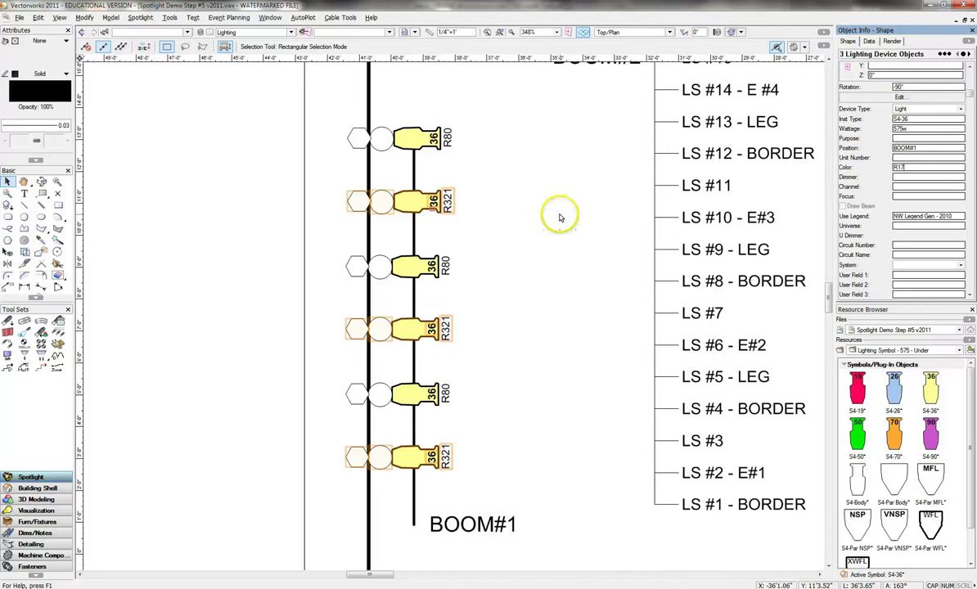
Set the three R80 instruments' Color to R65, then add the R17 ones to the selection
left_click(434, 135)
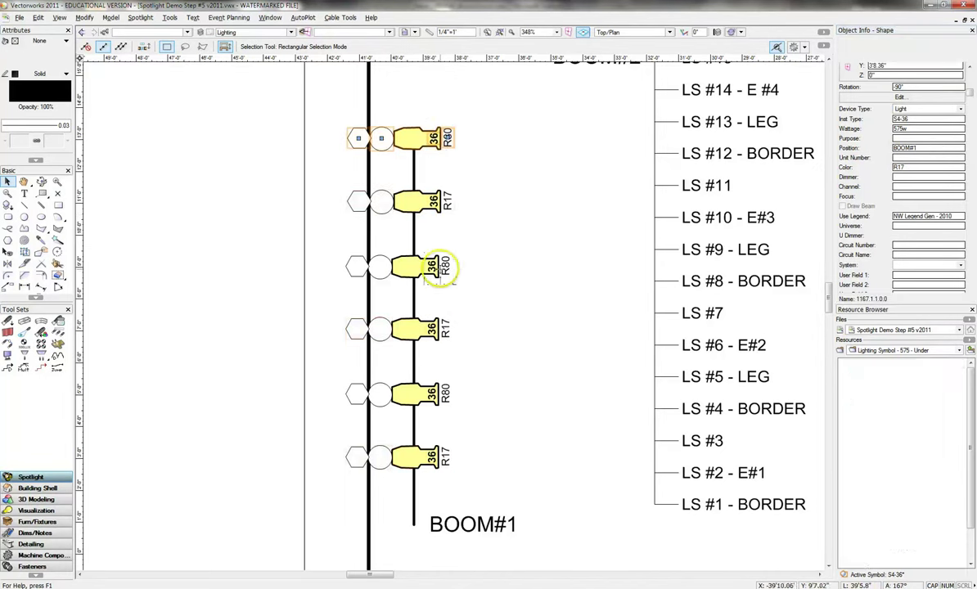
left_click(440, 266, "shift")
left_click(439, 385, "shift")
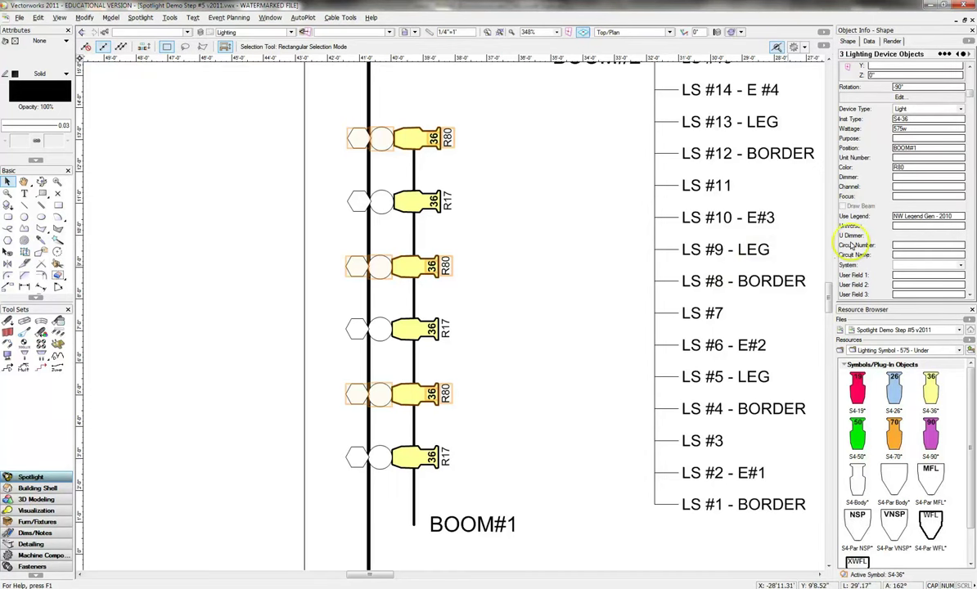
left_click(903, 168)
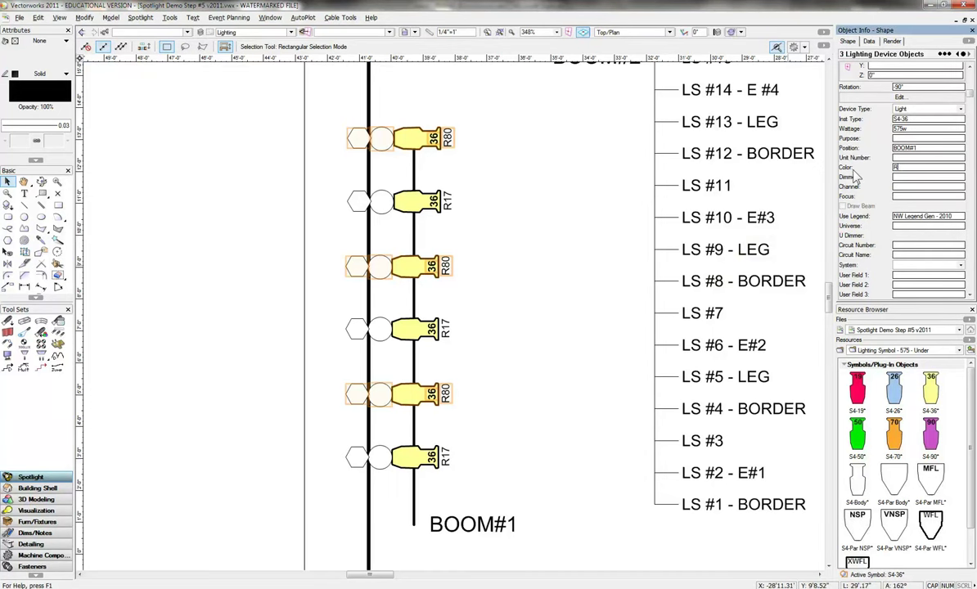
key("Return")
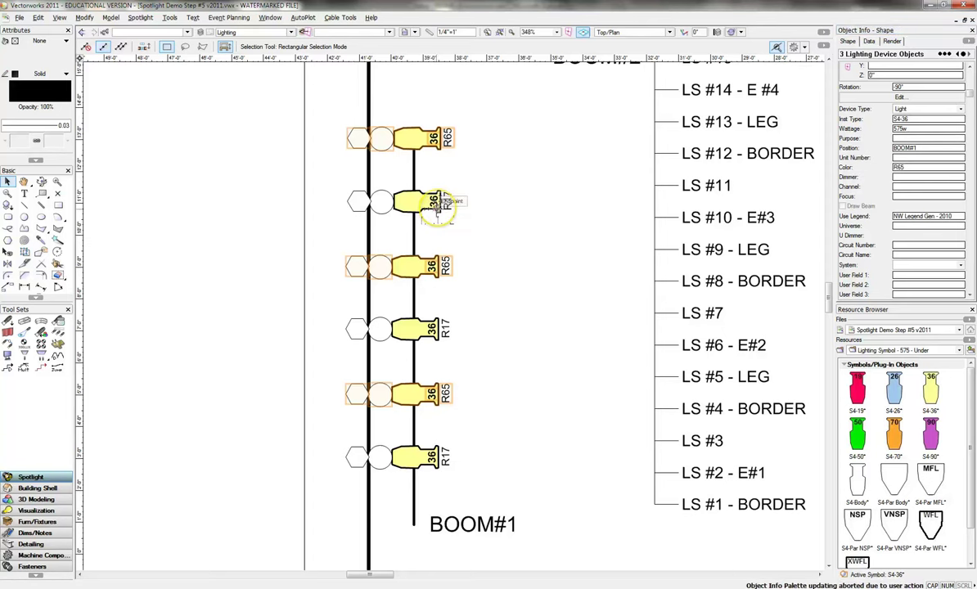
left_click(436, 204, "shift")
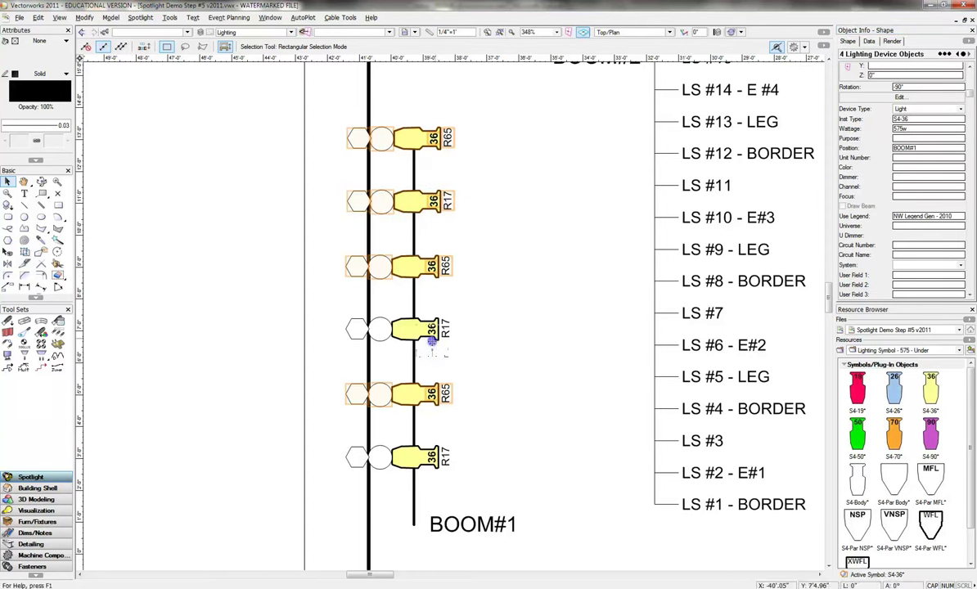
left_click(432, 328, "shift")
left_click(424, 460, "shift")
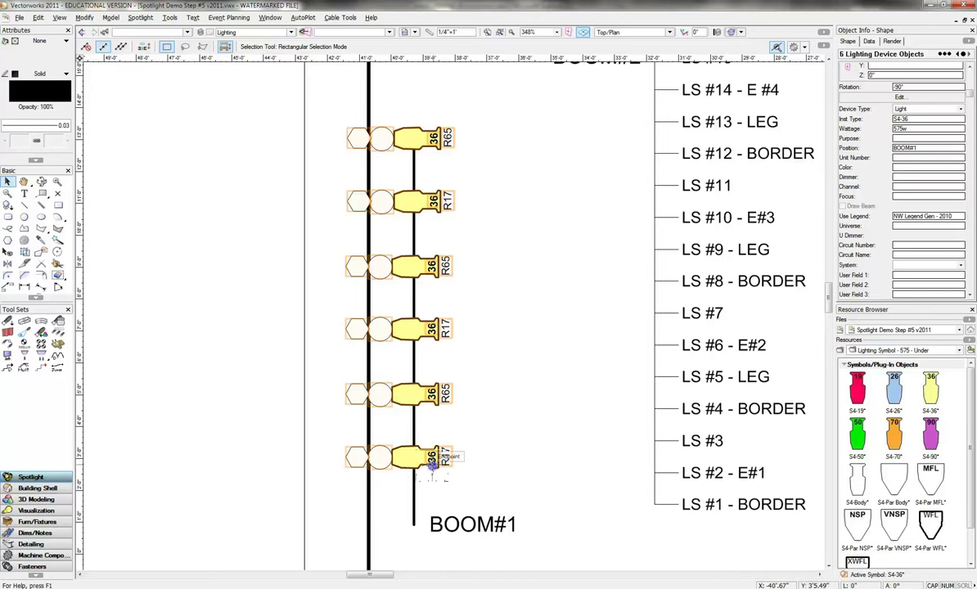
Copy the six R65/R17 instruments from BOOM#1 onto the BOOM#2 pipe
mouse_move(434, 458)
left_mouse_down()
mouse_move(531, 196)
mouse_move(554, 57)
mouse_move(559, 257)
mouse_move(552, 250)
mouse_move(576, 257)
left_mouse_up()
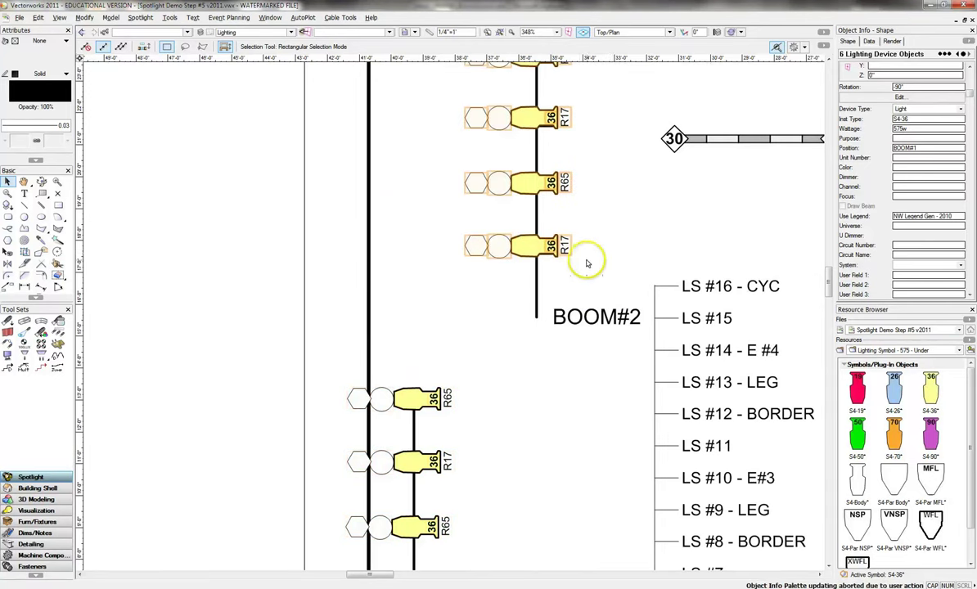
left_click(483, 245)
left_click_drag(483, 246, 508, 251)
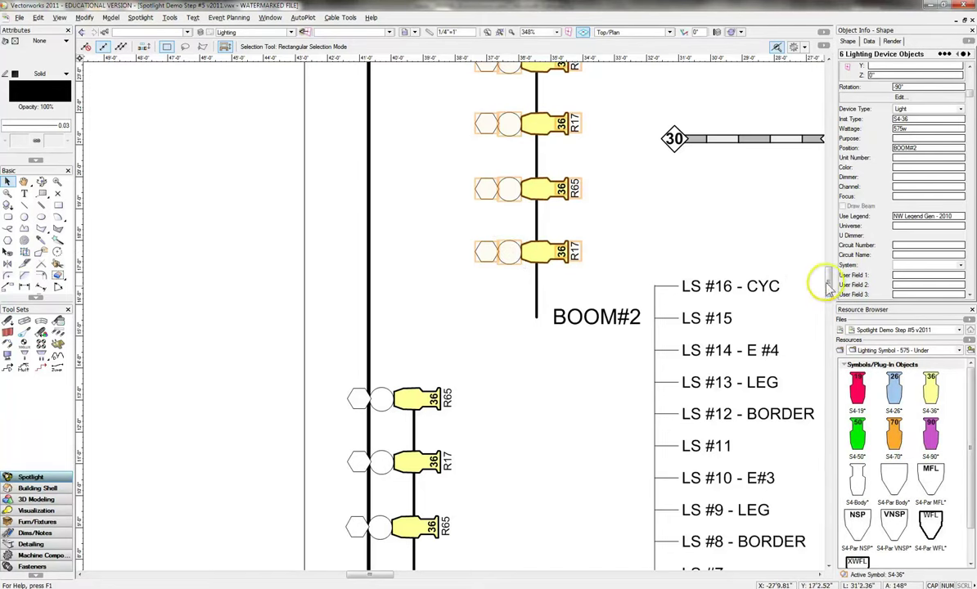
scroll(810, 279, "up", 5)
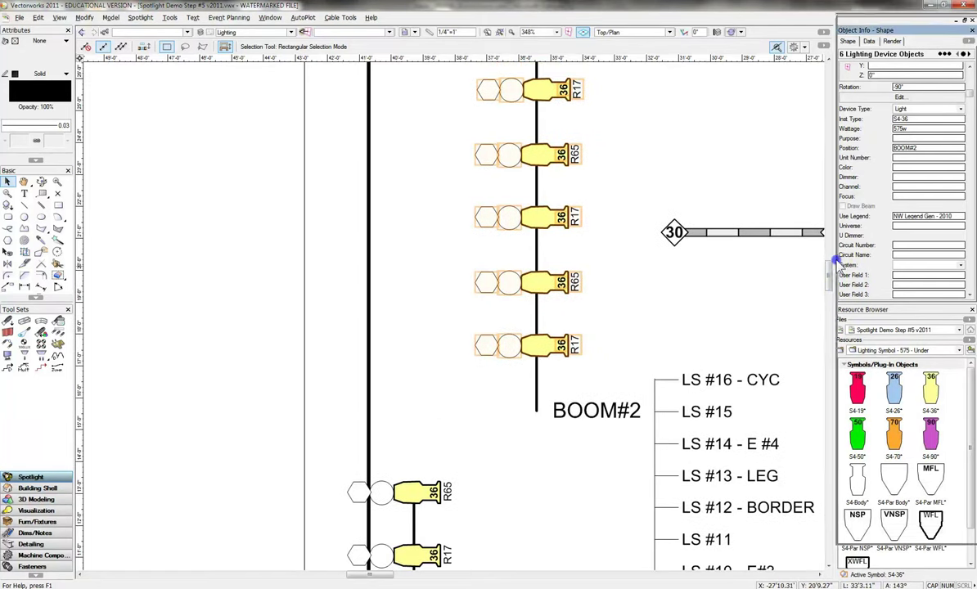
Redock the Object Info palette beside the Resources palette
left_click_drag(828, 276, 684, 228)
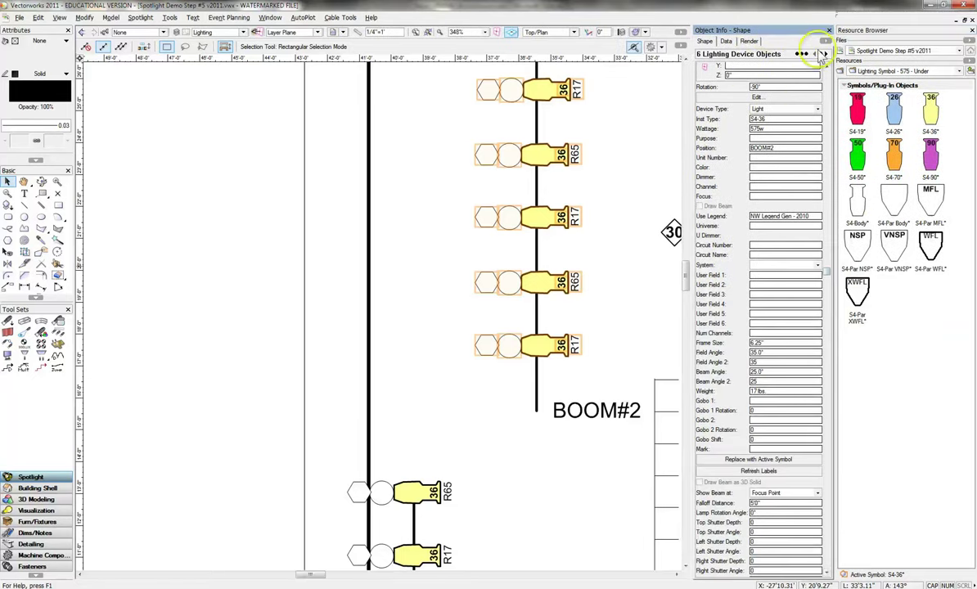
left_click_drag(821, 49, 925, 57)
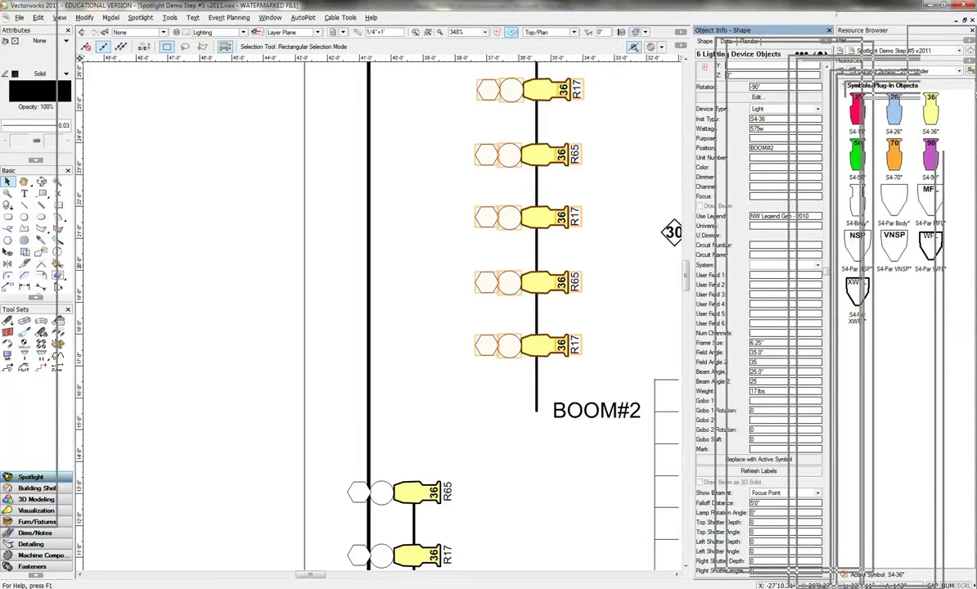
left_click_drag(972, 91, 914, 37)
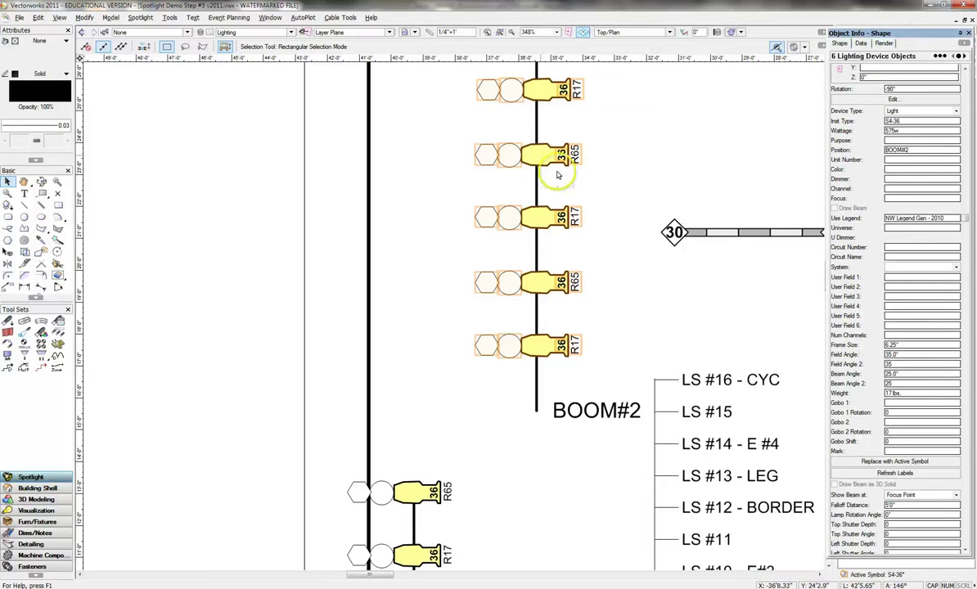
left_click(869, 34)
left_click_drag(869, 35, 890, 36)
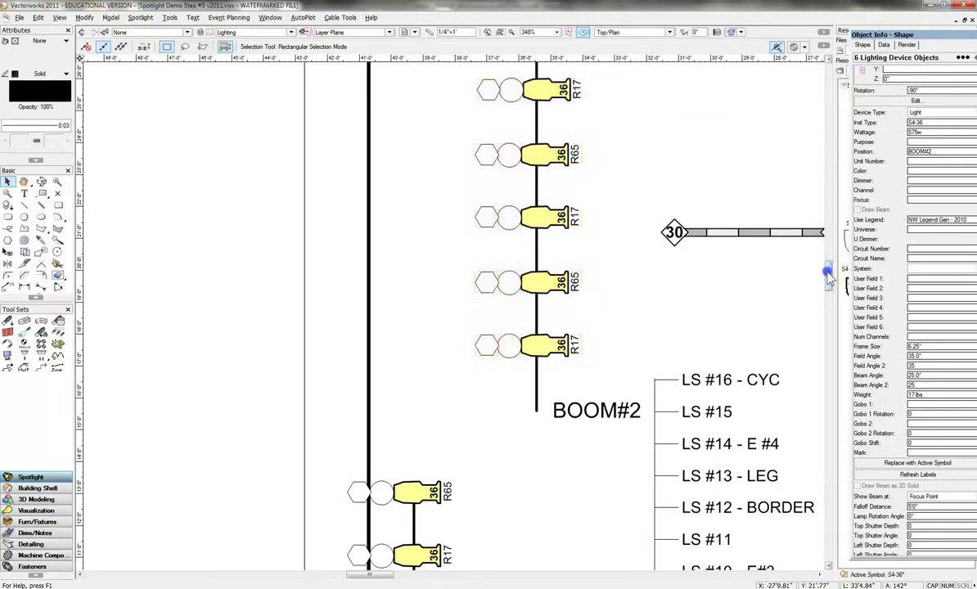
scroll(772, 250, "up", 5)
scroll(772, 250, "down", 1)
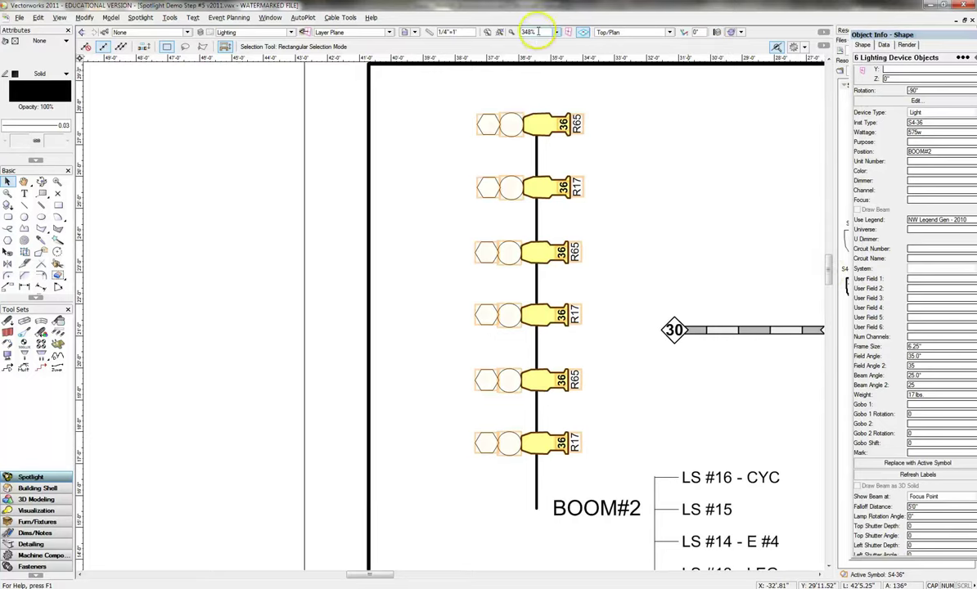
Fit the view to the page area and clear the selection to show all four booms
left_click(487, 32)
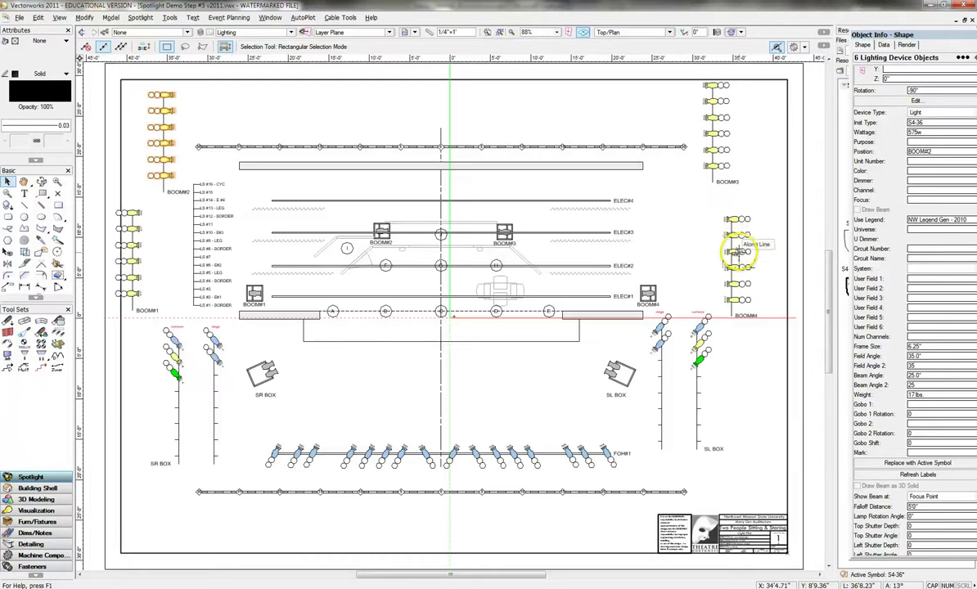
left_click(765, 207)
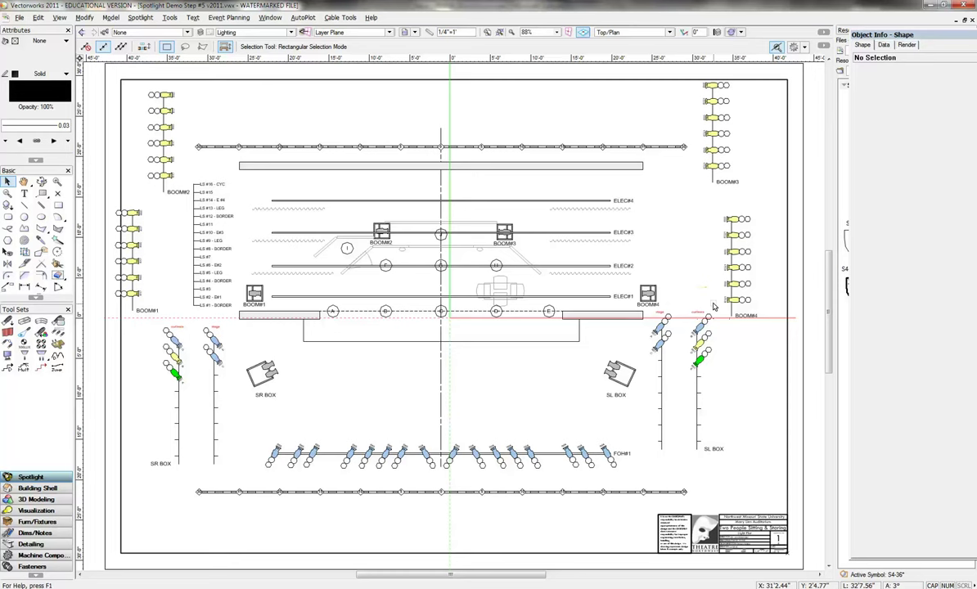
left_click(571, 407)
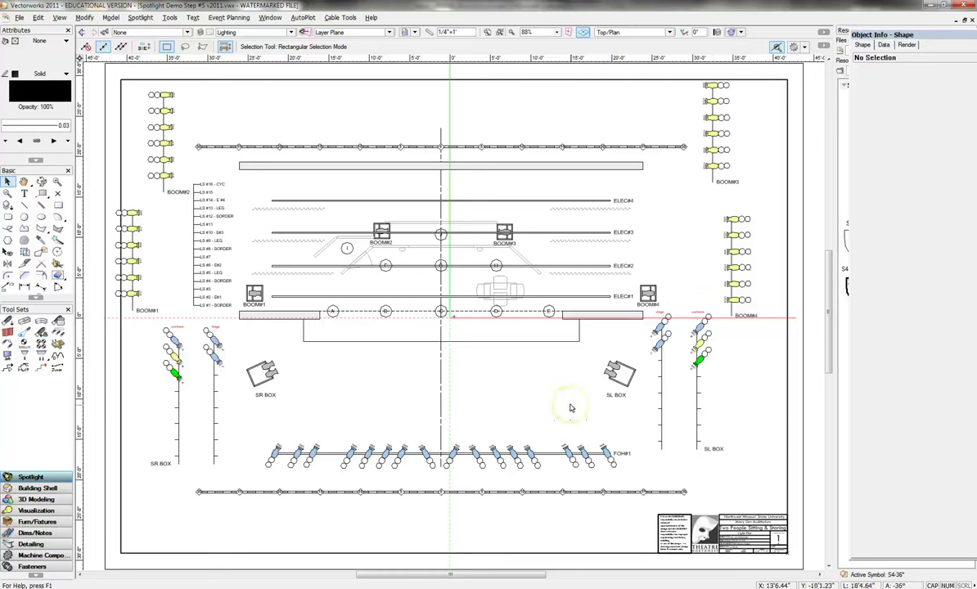